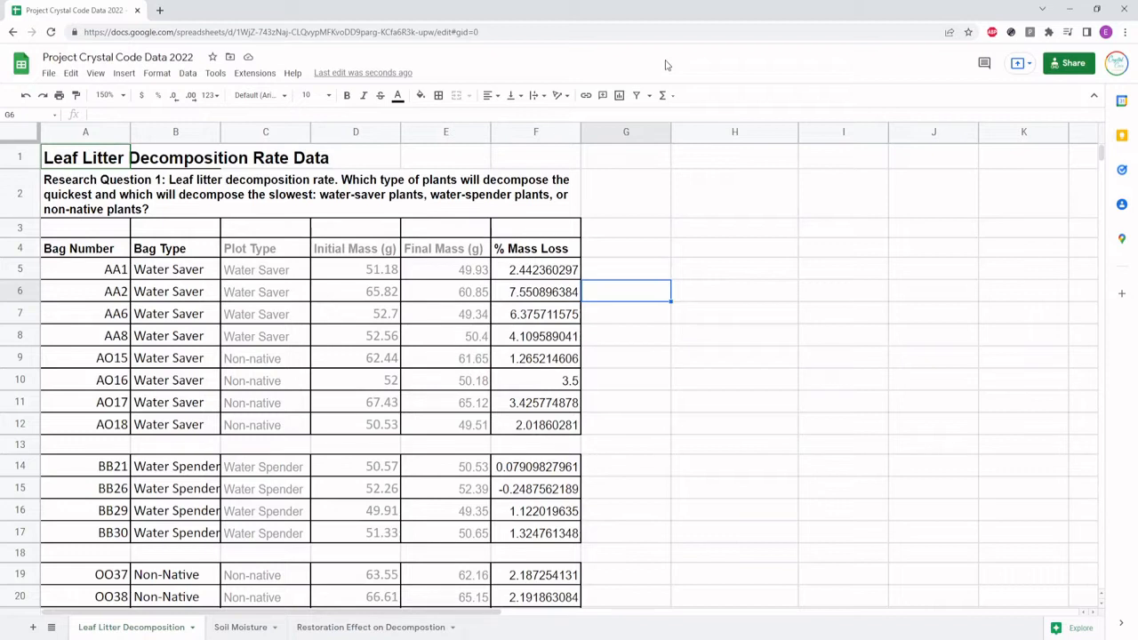
Enter the row label "Average % Mass Loss" in cell H6 beside the leaf litter data
left_click(680, 300)
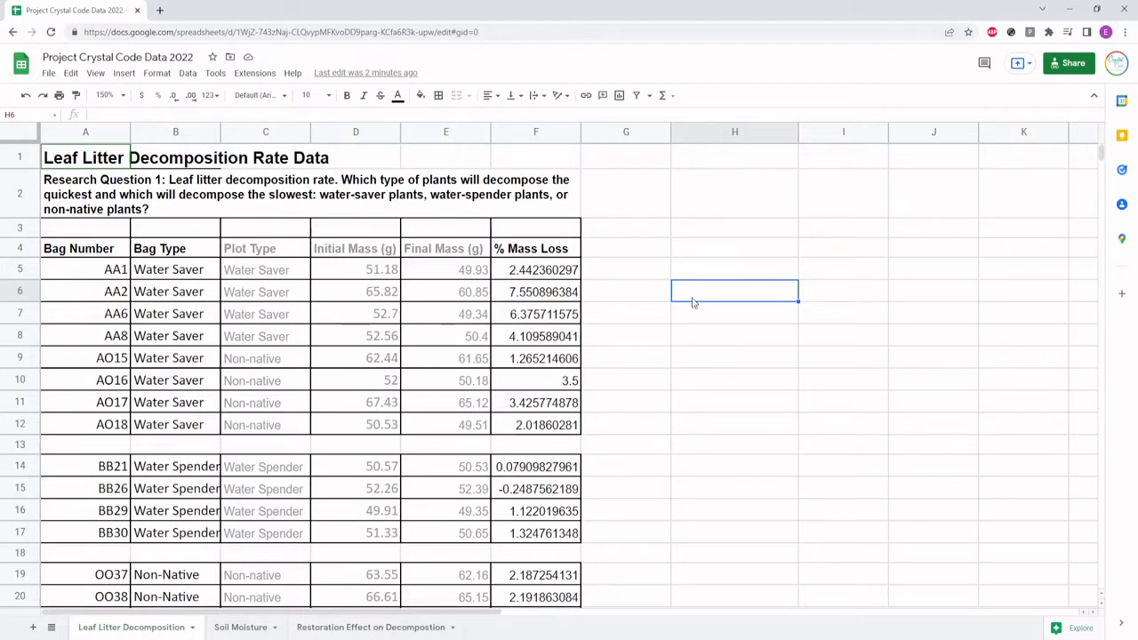
type("Average % Mass Loss")
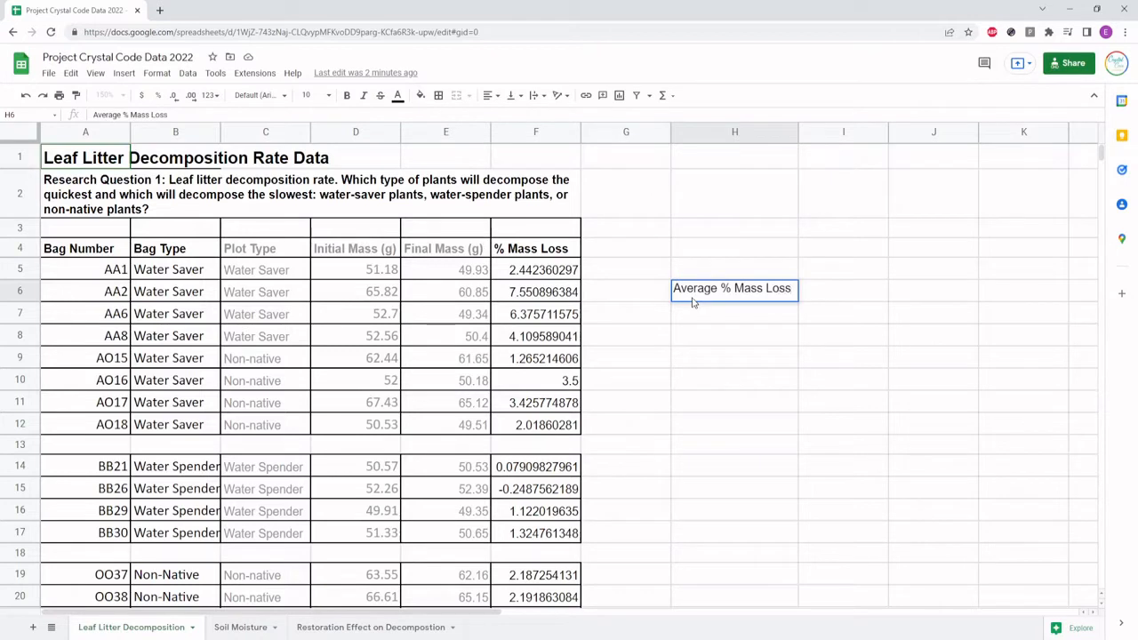
key("Return")
Enter the column headings "Water Saver", "Water Spender" and "Non-Native" in cells I5, J5 and K5
key("Right")
key("Up")
key("Up")
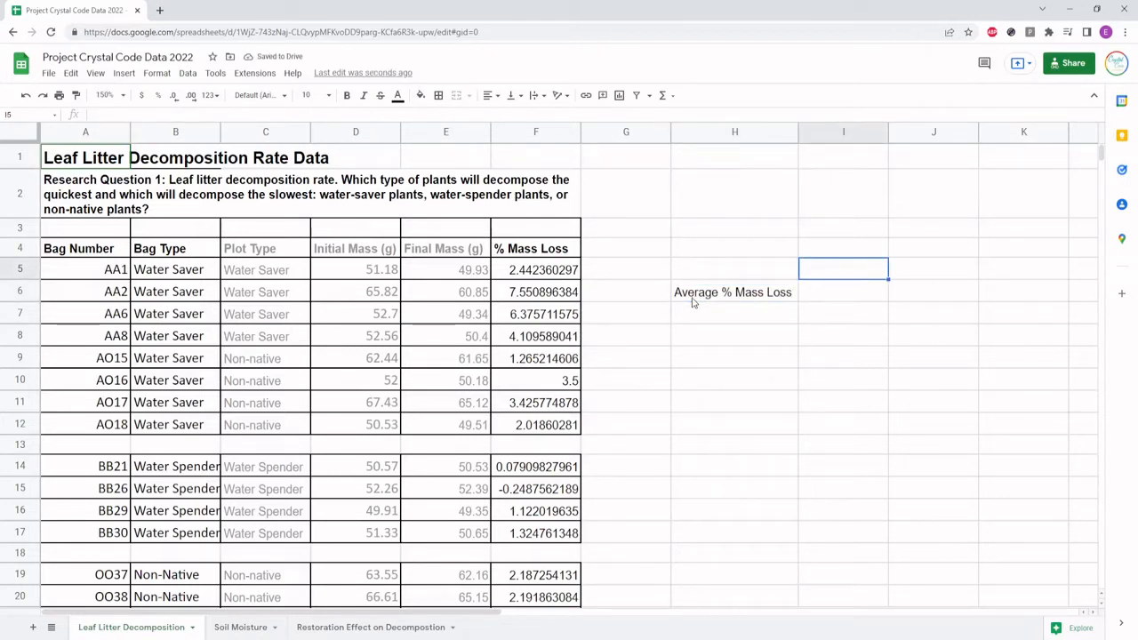
type("W")
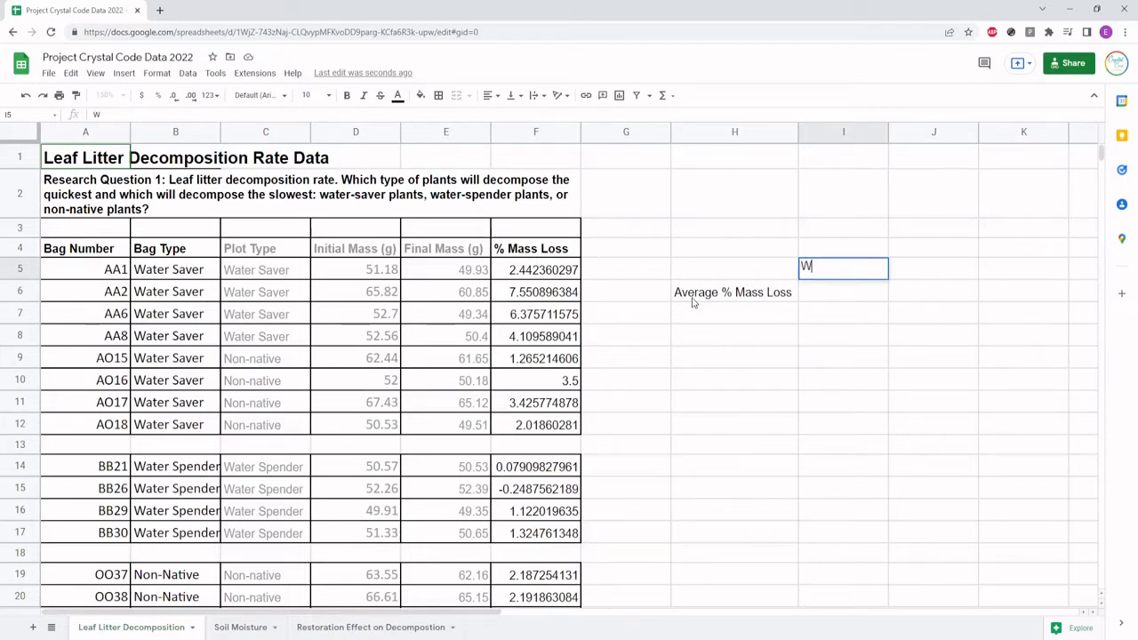
type("ater Saver")
key("Tab")
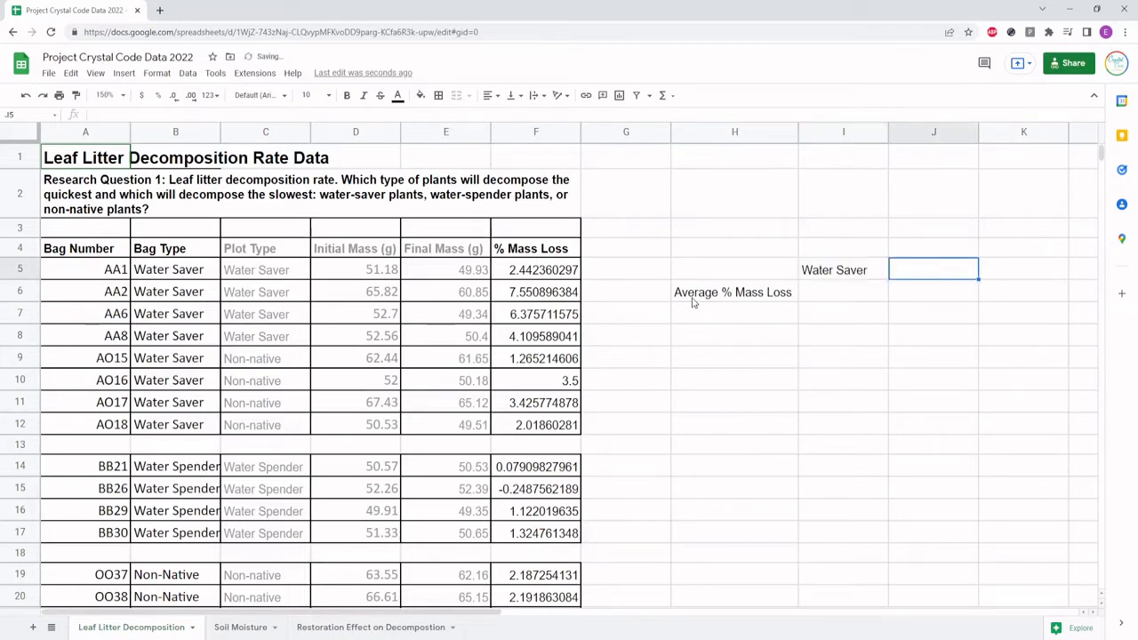
type("Water Spender")
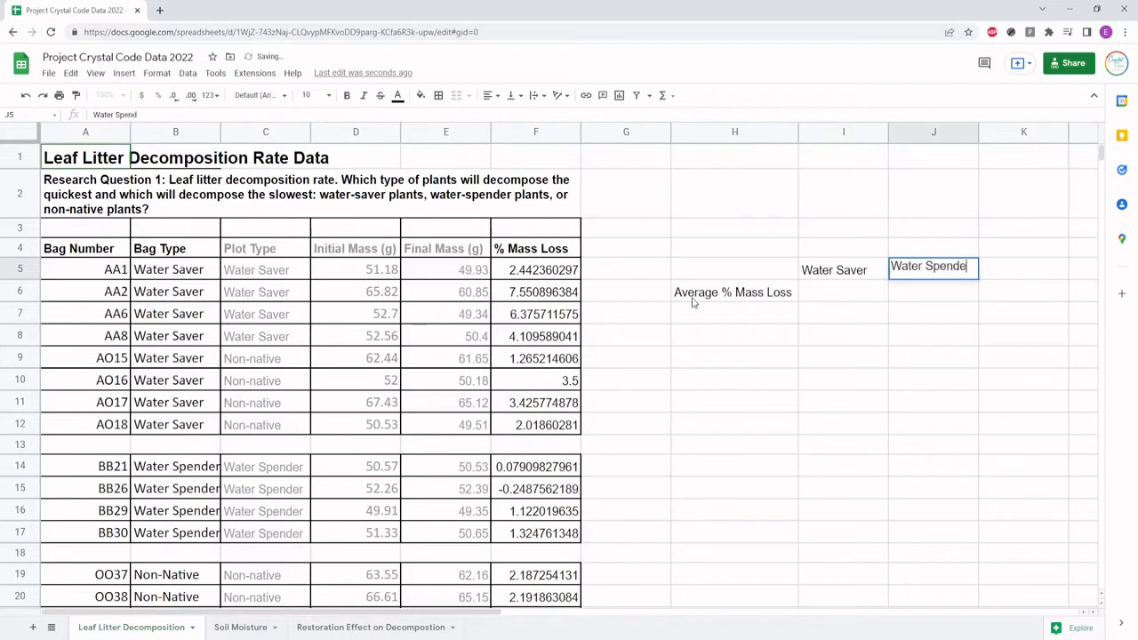
key("Tab")
type("Non-Native")
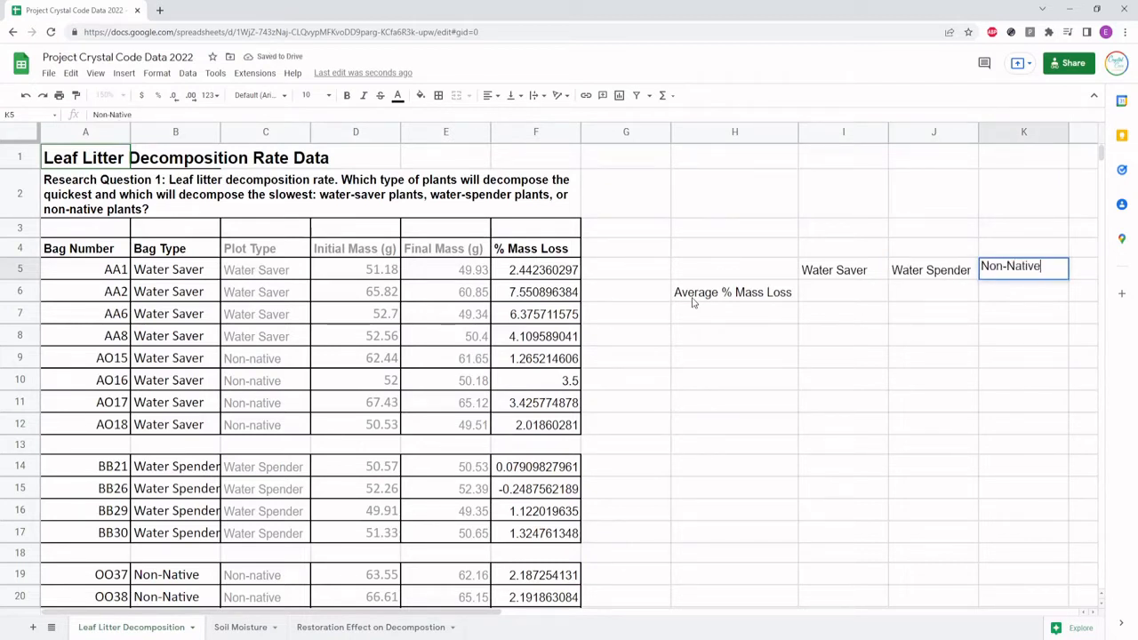
key("Return")
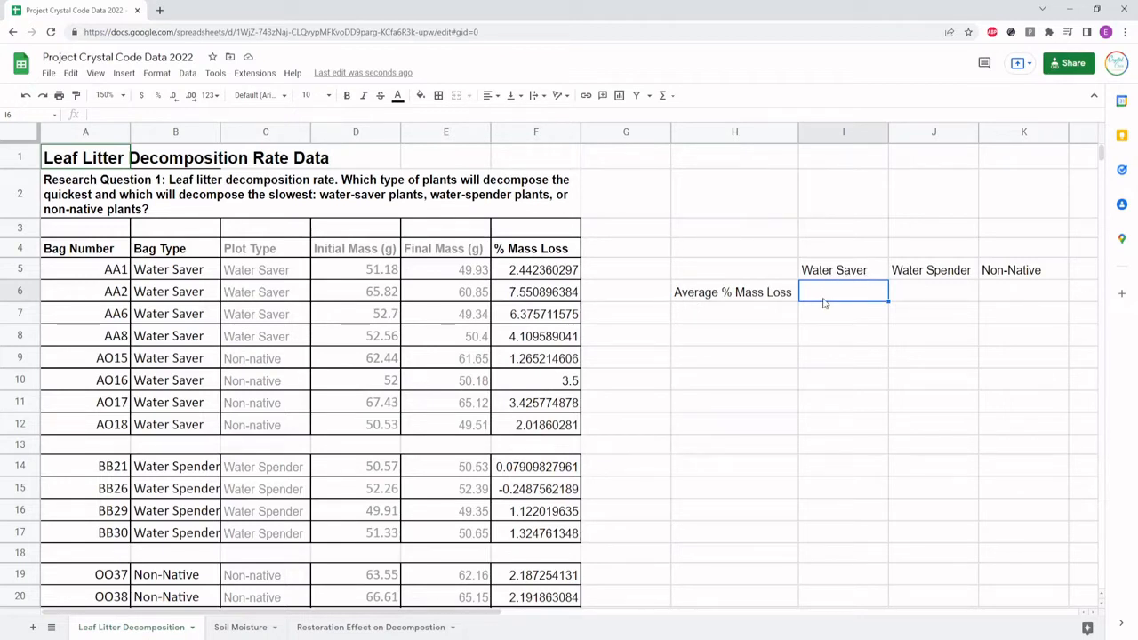
Calculate the Water Saver average in I6 with the formula =average(F5:F12)
type("=")
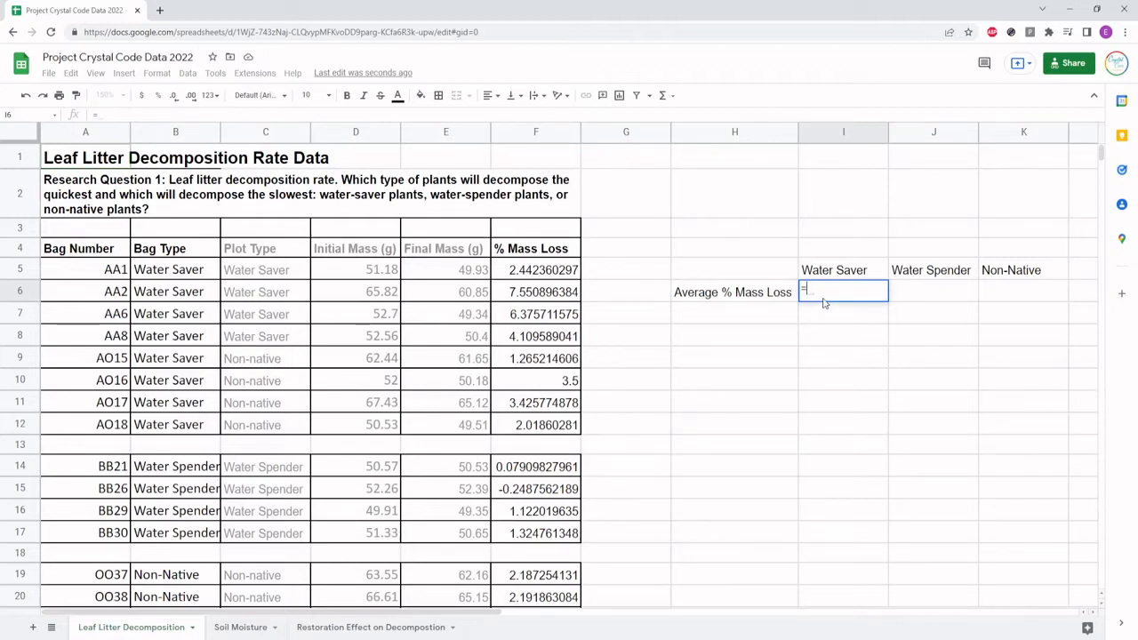
type("avera")
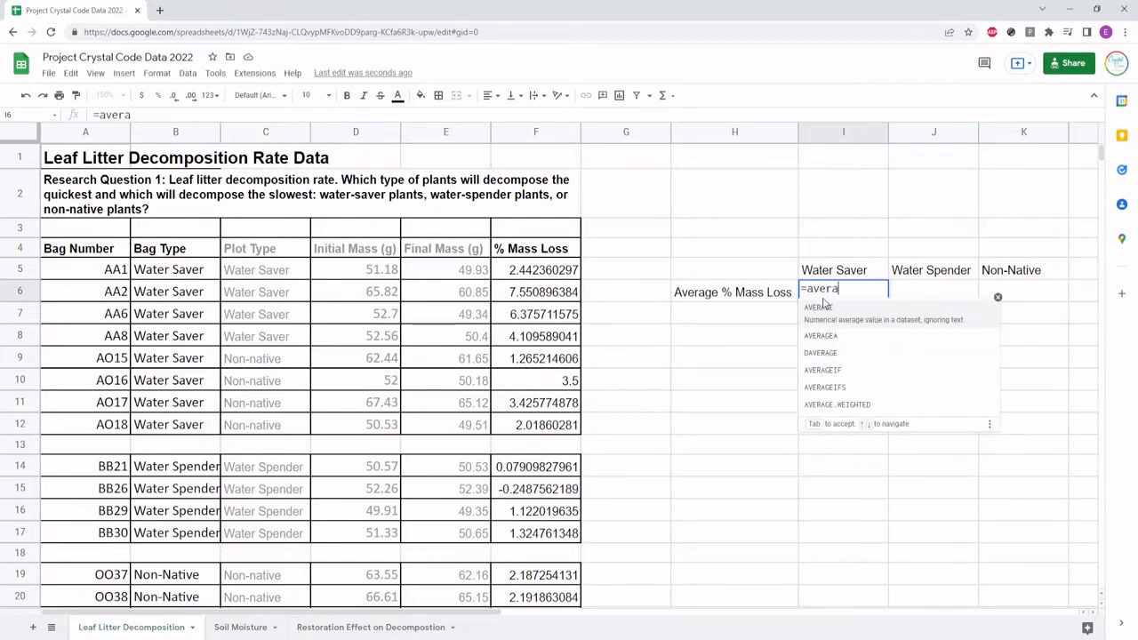
type("ge(")
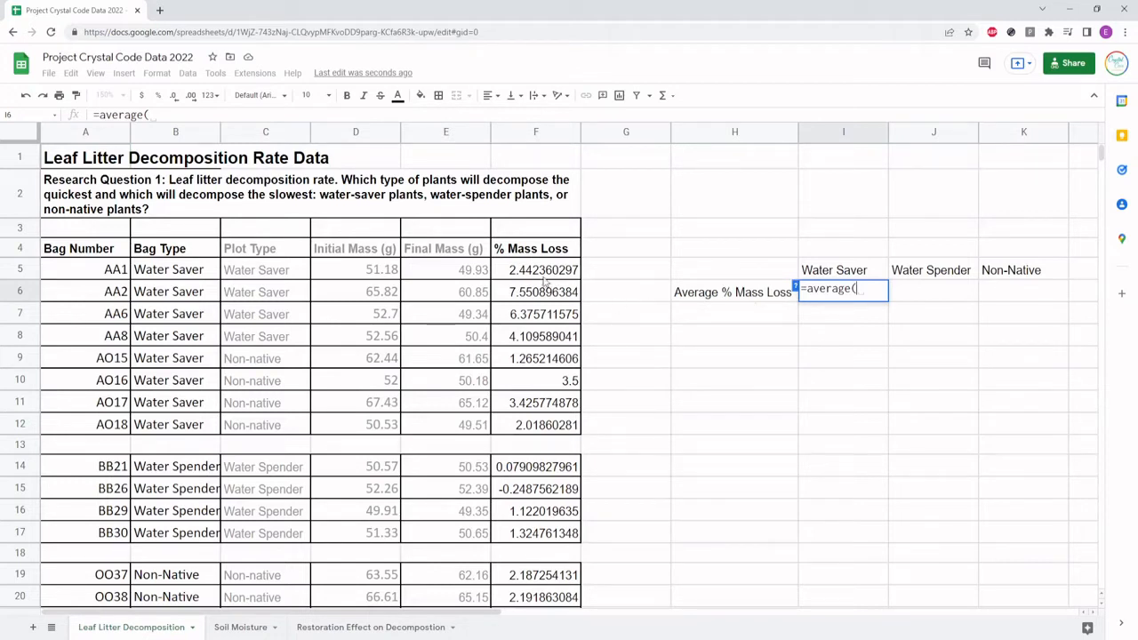
left_click_drag(524, 273, 530, 424)
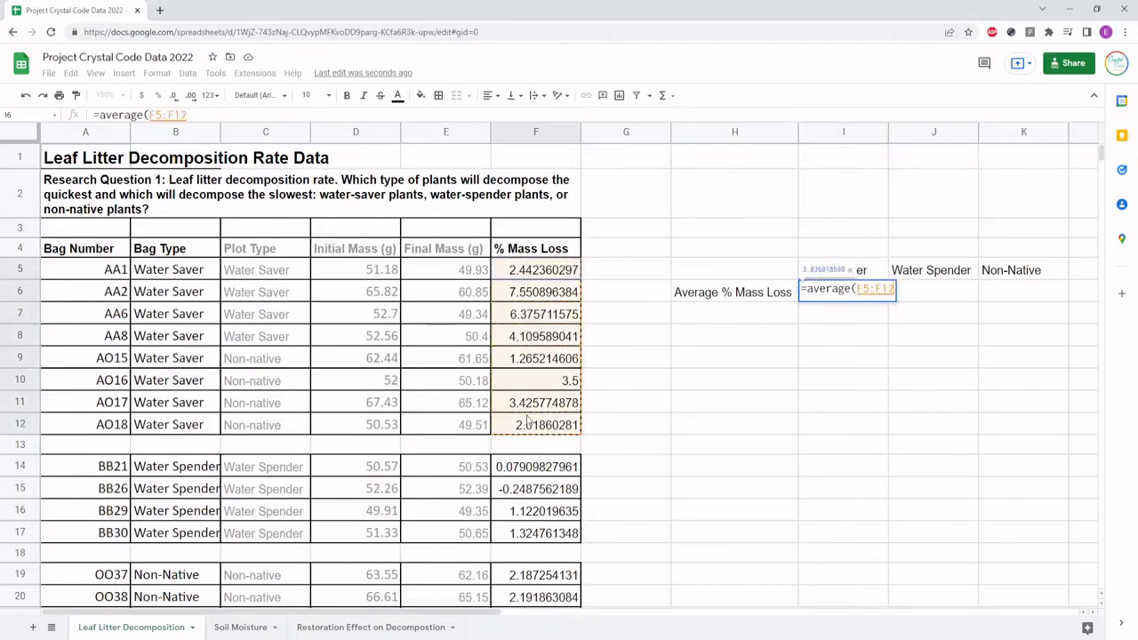
type(")")
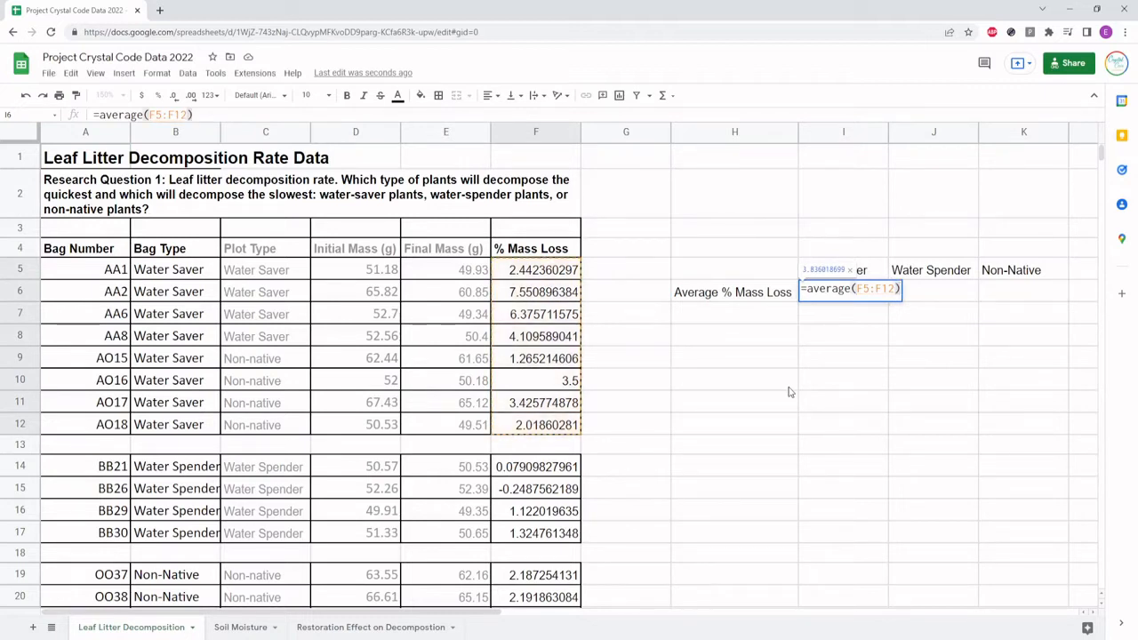
key("Return")
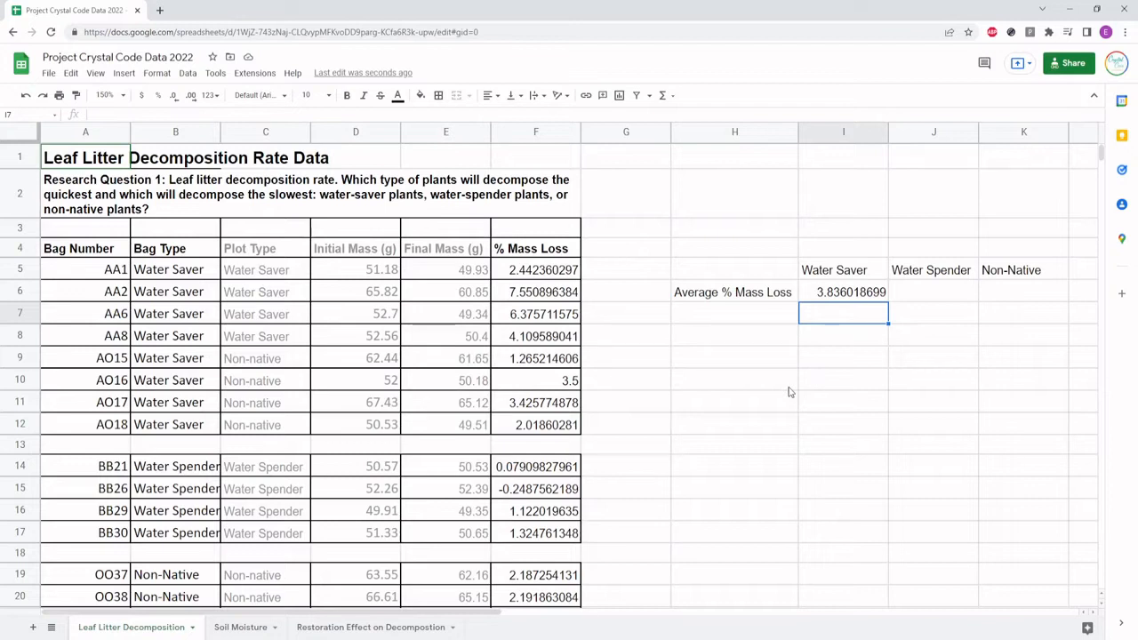
Calculate the Water Spender average in J6 with AVERAGE over the range F14:F17
left_click(943, 292)
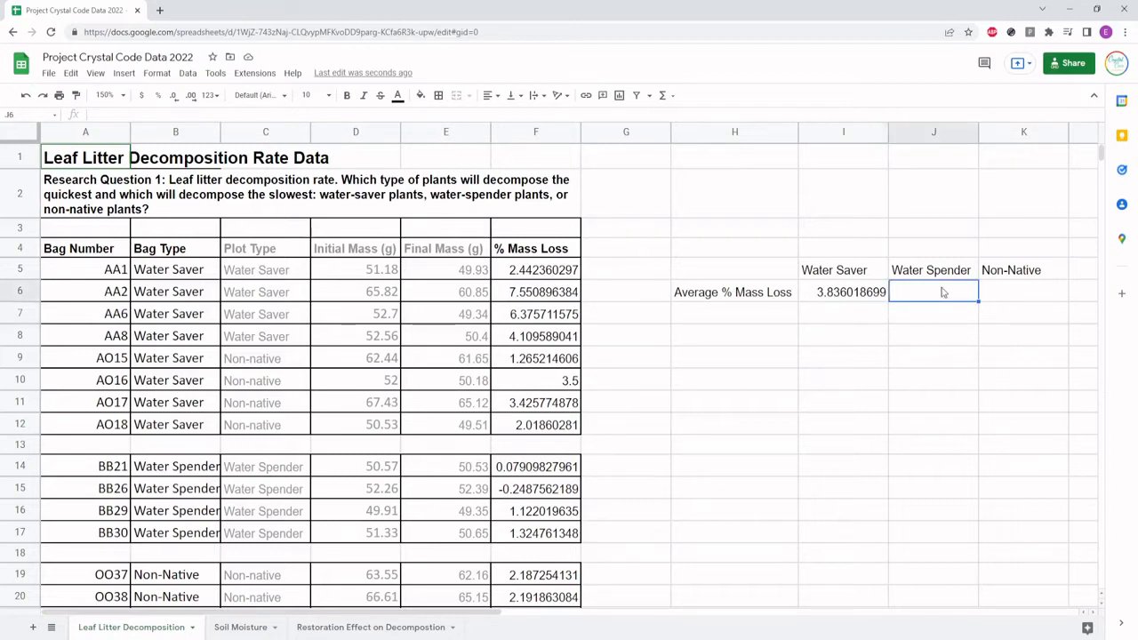
type("=average")
key("Tab")
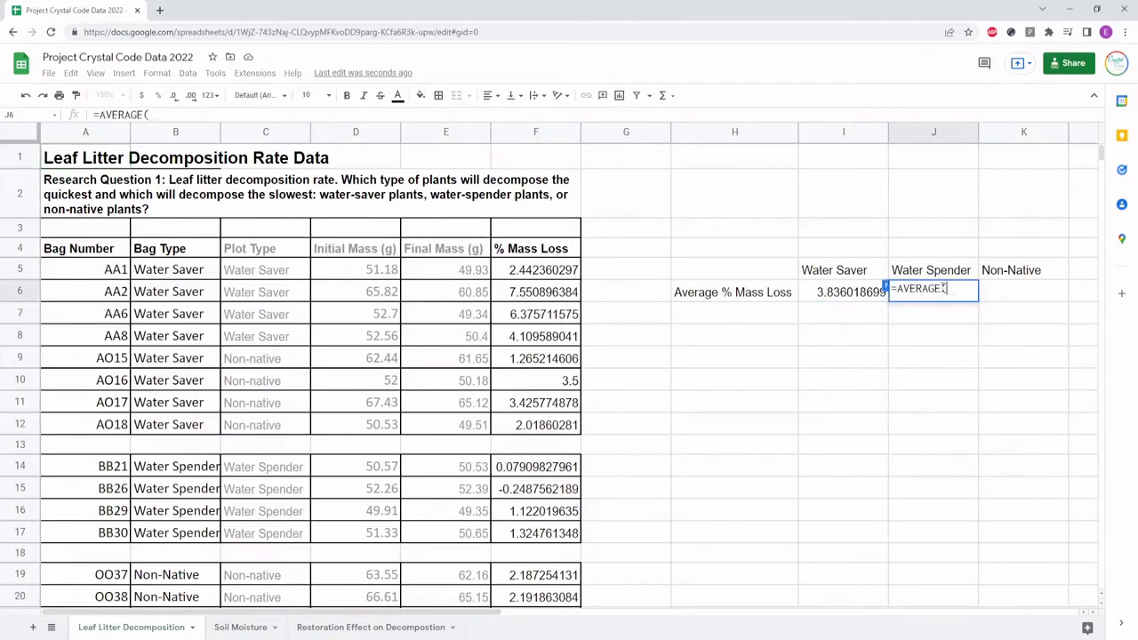
scroll(467, 408, "down", 3)
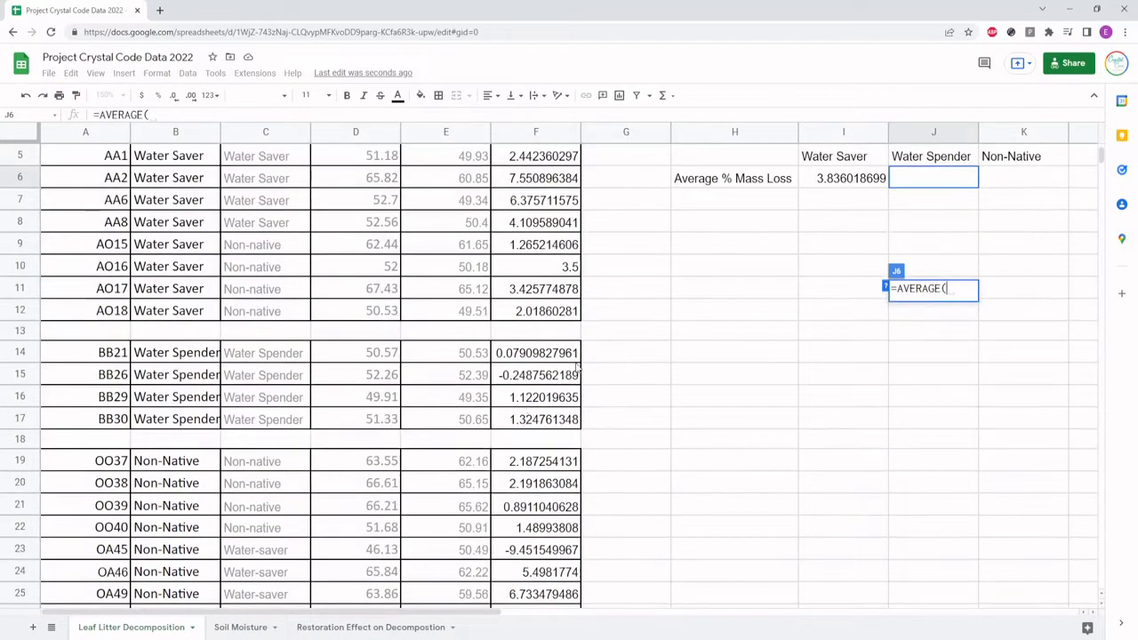
left_click_drag(551, 360, 544, 423)
scroll(722, 415, "up", 3)
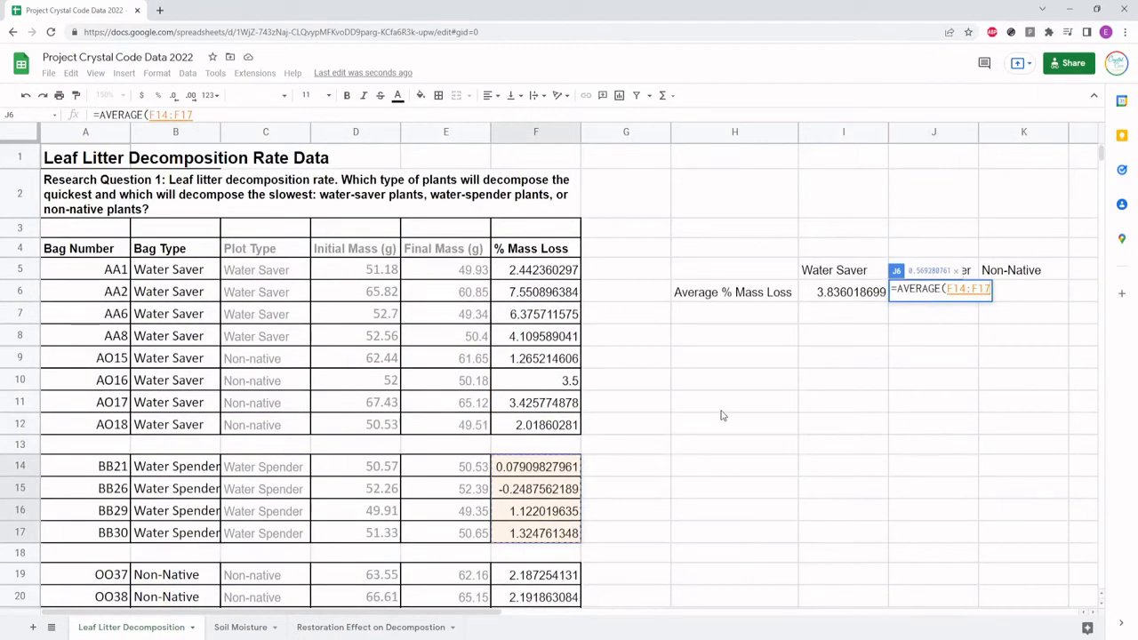
key("Return")
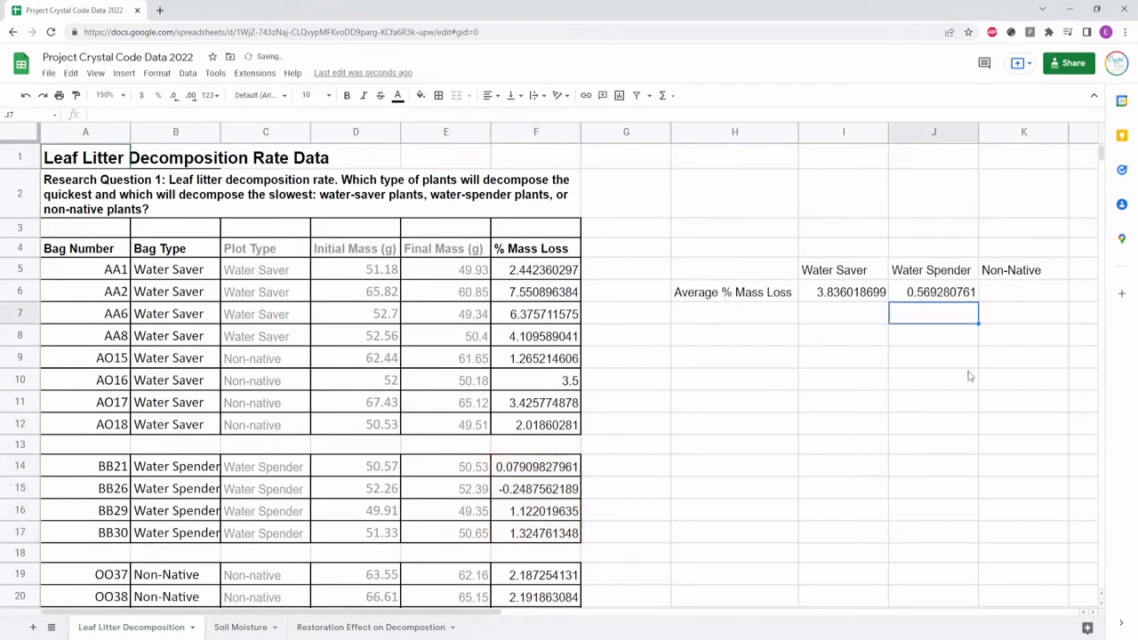
Calculate the Non-Native average in K6 with the formula =AVERAGE(F19:F26)
left_click(1001, 290)
type("=ave")
key("Tab")
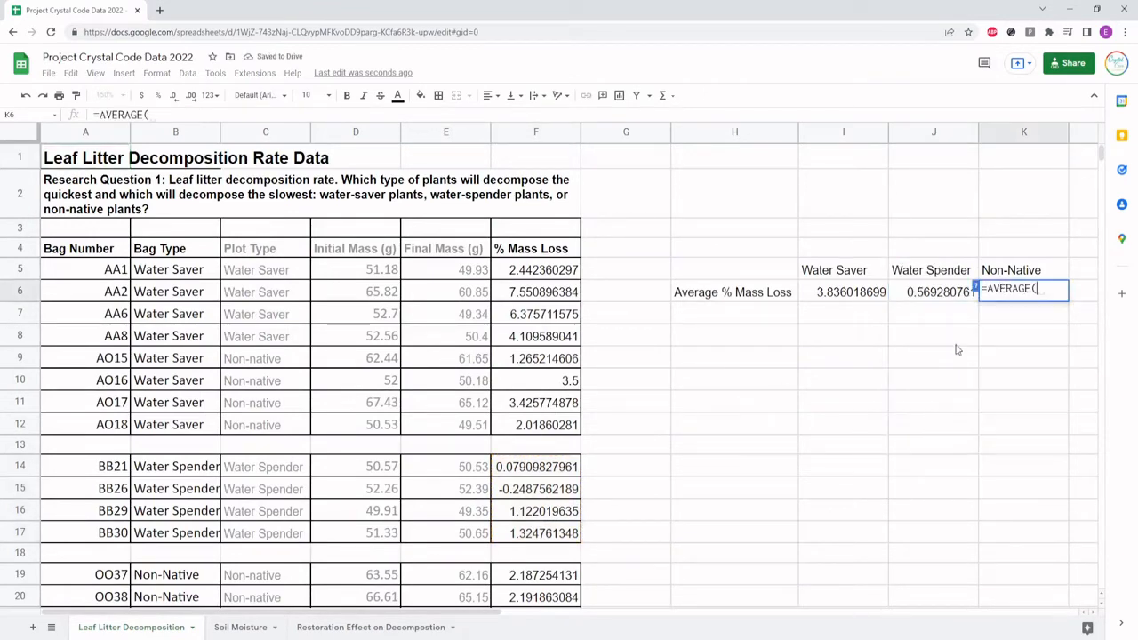
scroll(500, 351, "down", 2)
scroll(499, 351, "down", 3)
left_click_drag(524, 287, 521, 439)
scroll(769, 452, "up", 4)
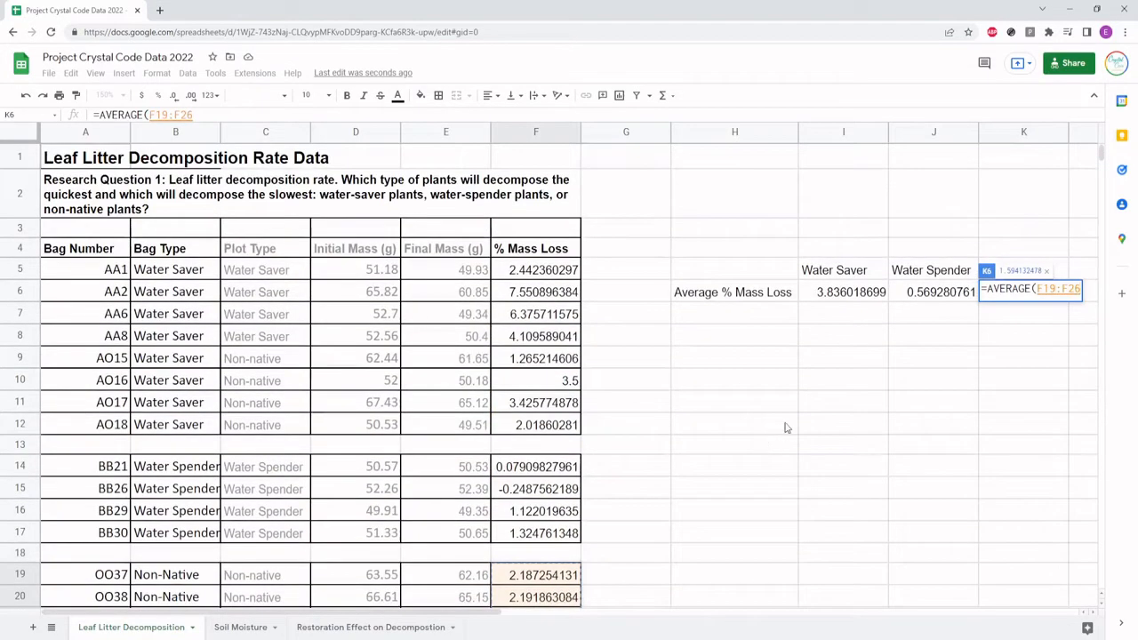
type(")")
key("Return")
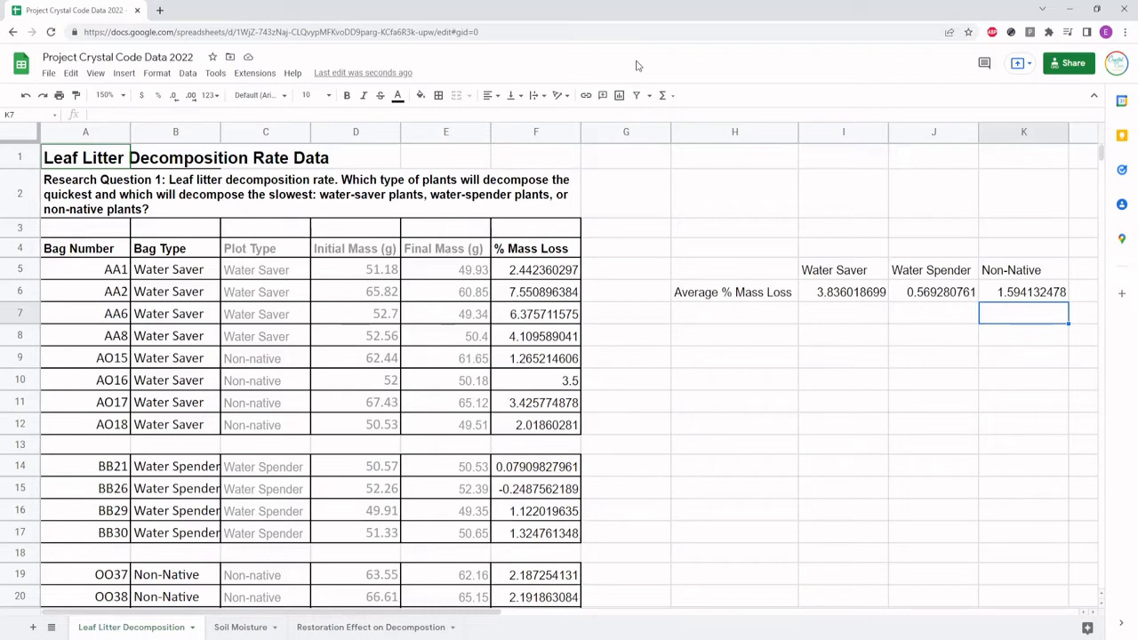
Insert a column chart from the averages table H5:K6 and move it over the data columns, clear of the Water Saver average
left_click_drag(725, 268, 1020, 298)
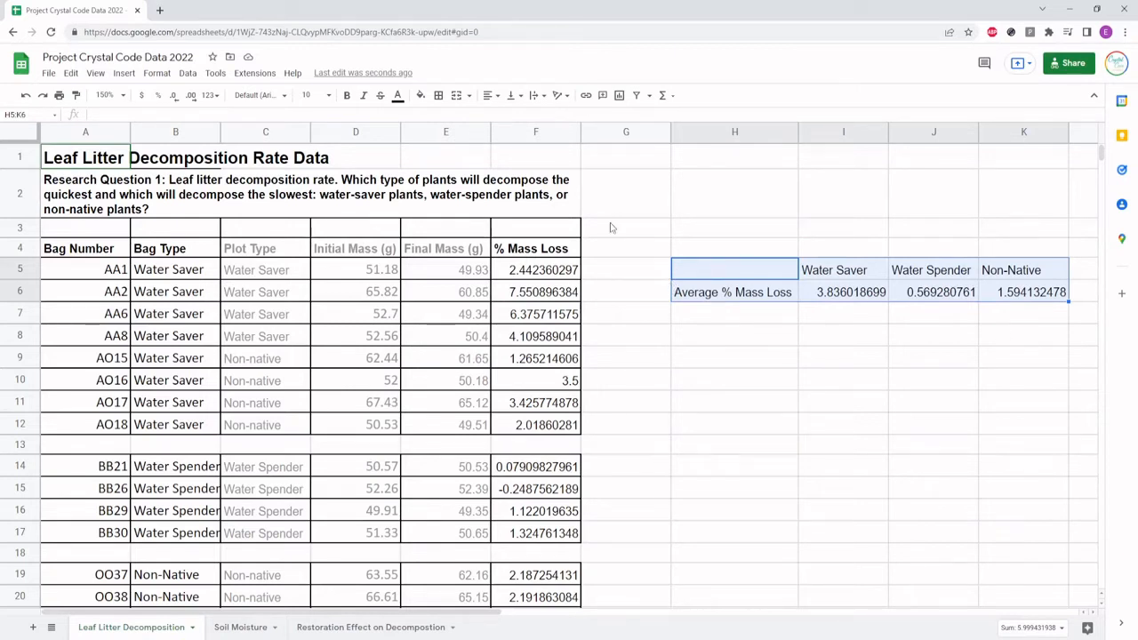
left_click(125, 73)
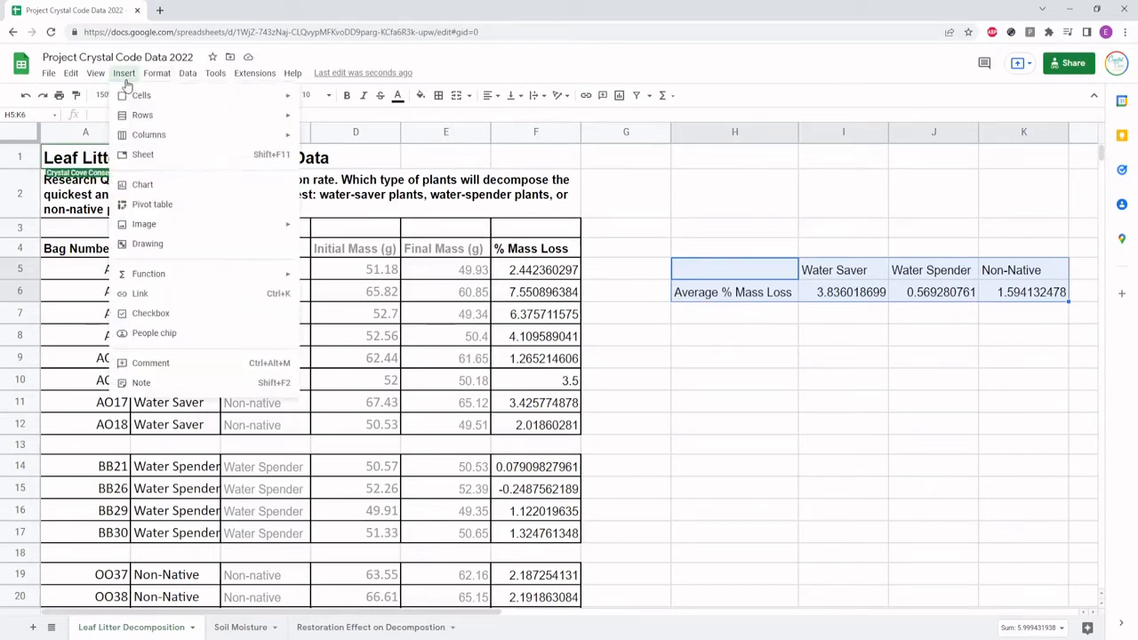
left_click(140, 186)
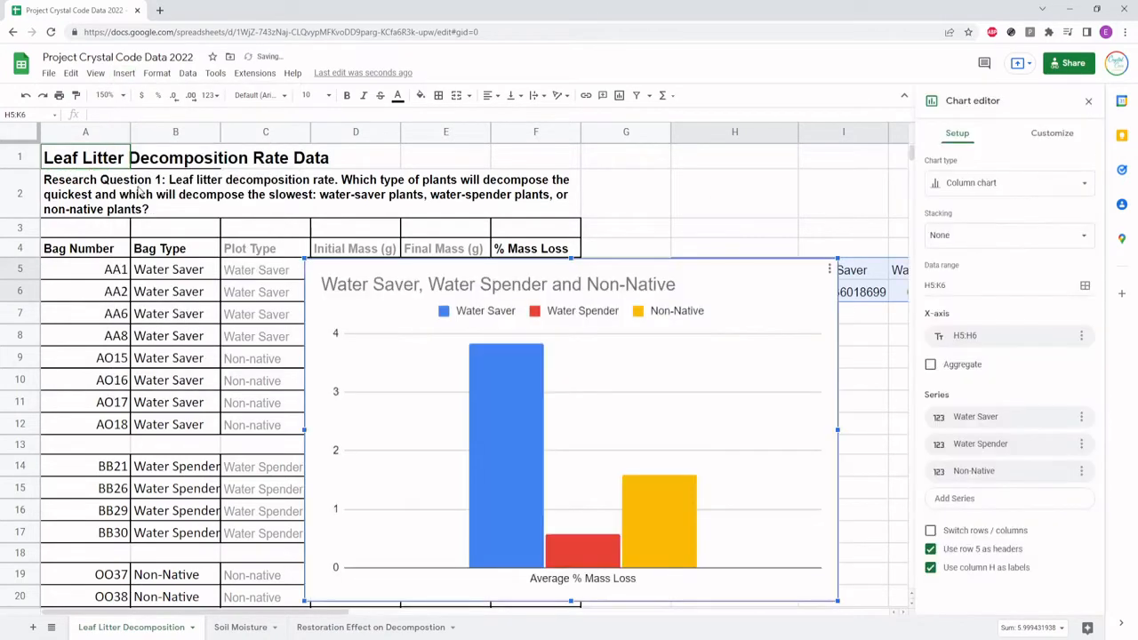
left_click_drag(680, 259, 622, 172)
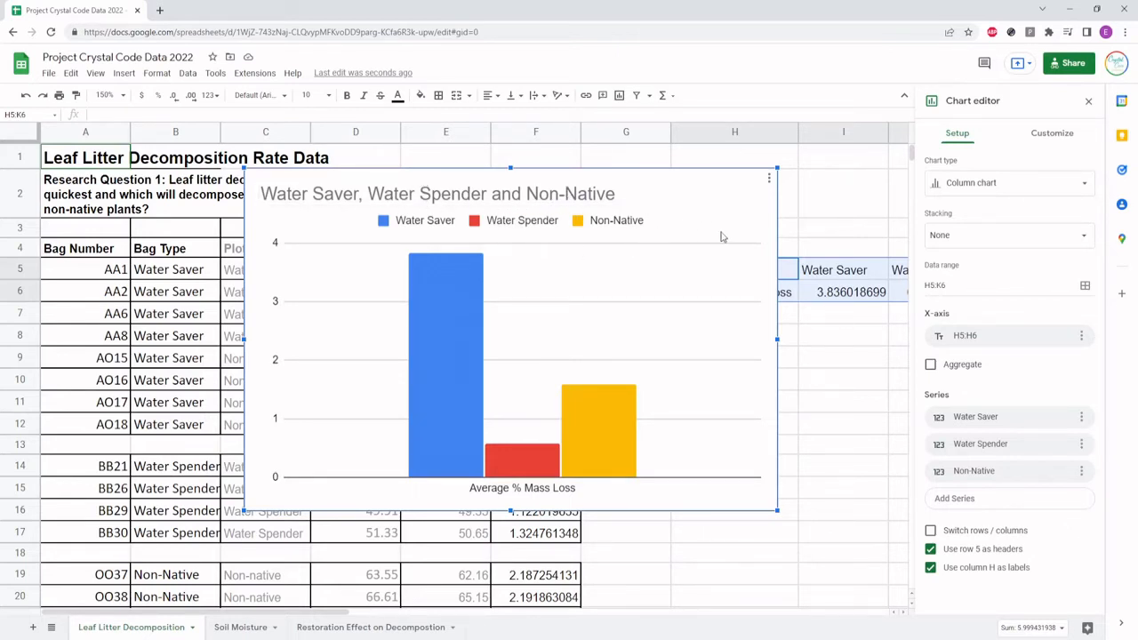
left_click_drag(715, 226, 652, 264)
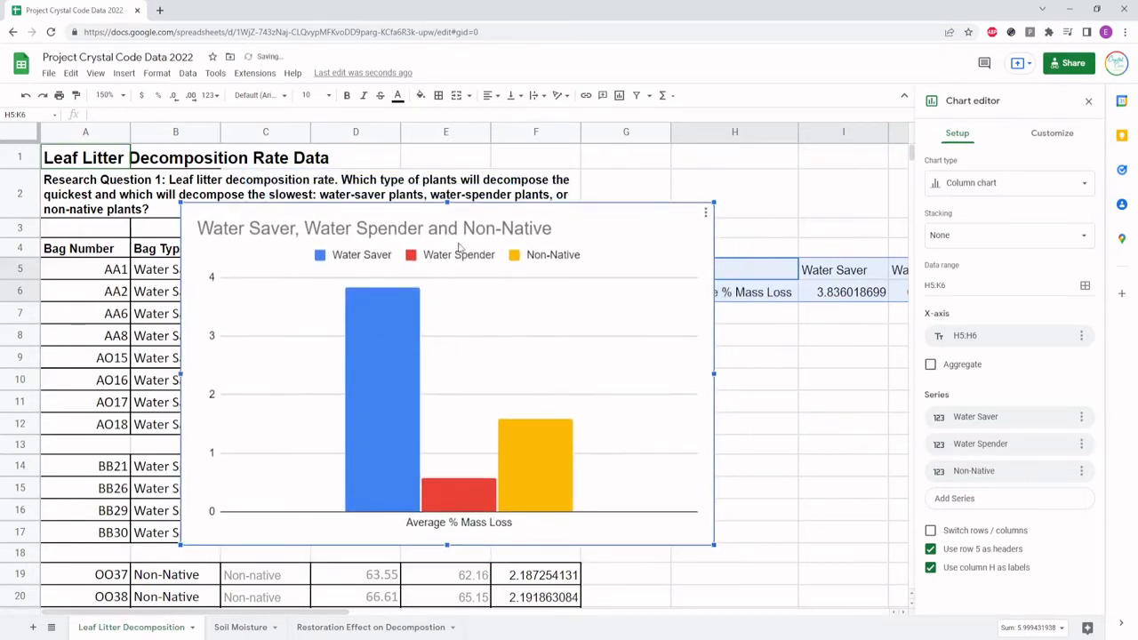
Change the chart title to "Leaf Litter Decomposition Rate" and shift the chart slightly up and to the right
double_click(409, 231)
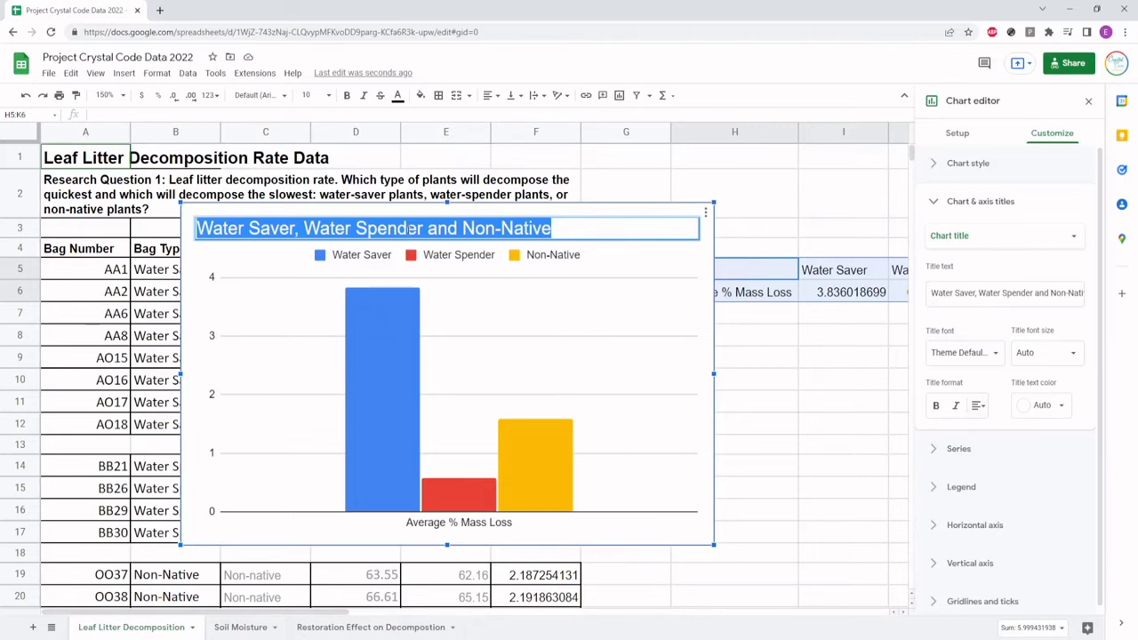
type("Leaf Litter D")
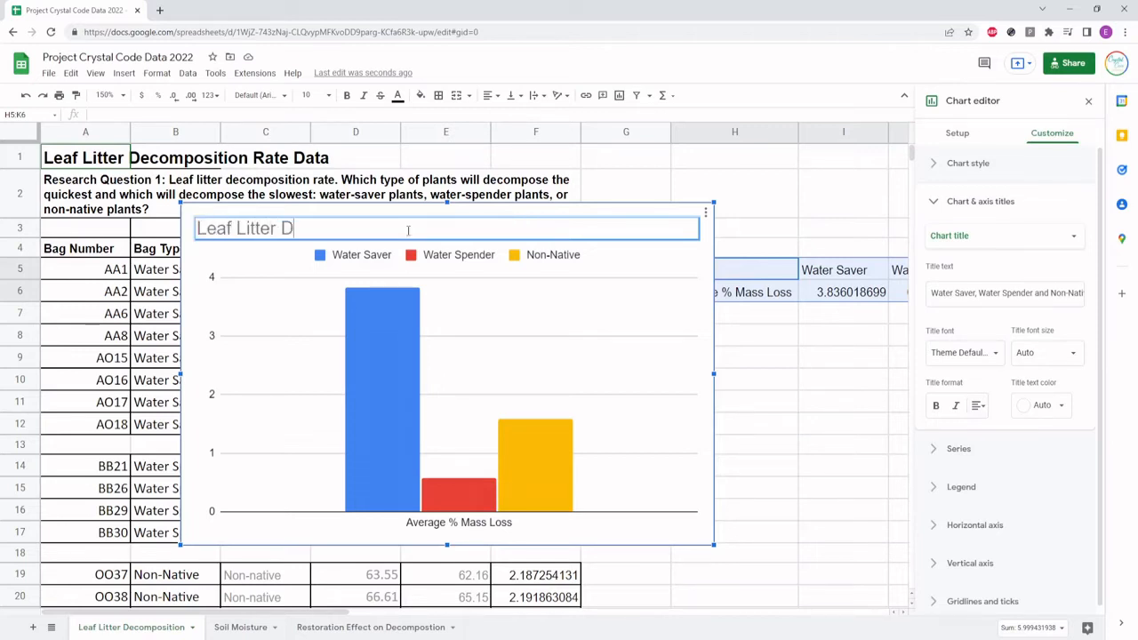
type("ecomposition Rate")
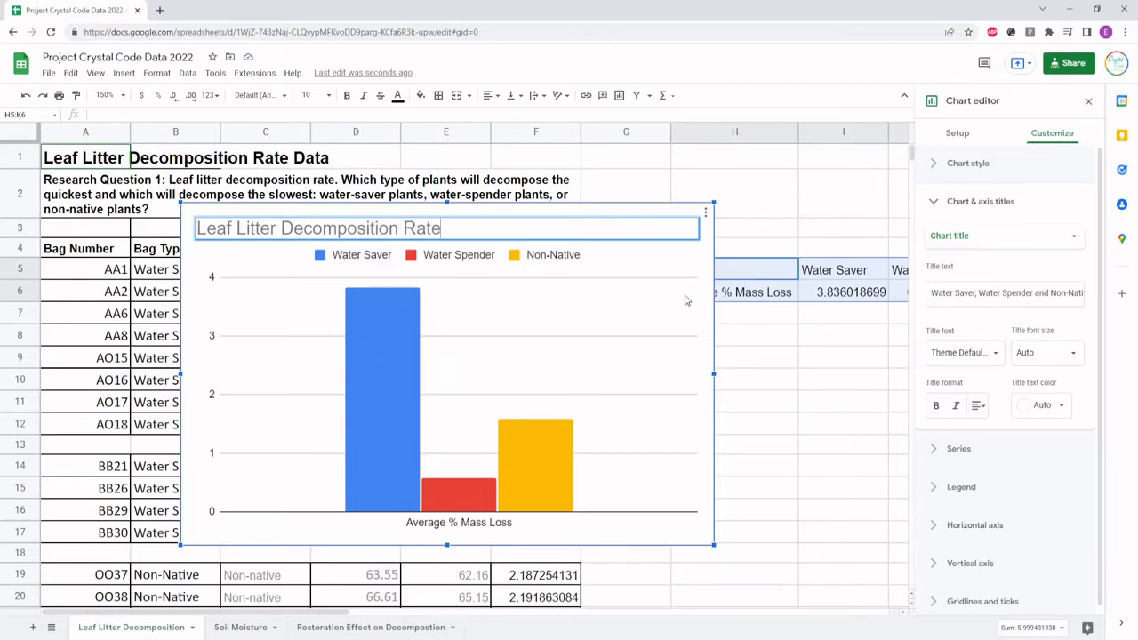
left_click(662, 272)
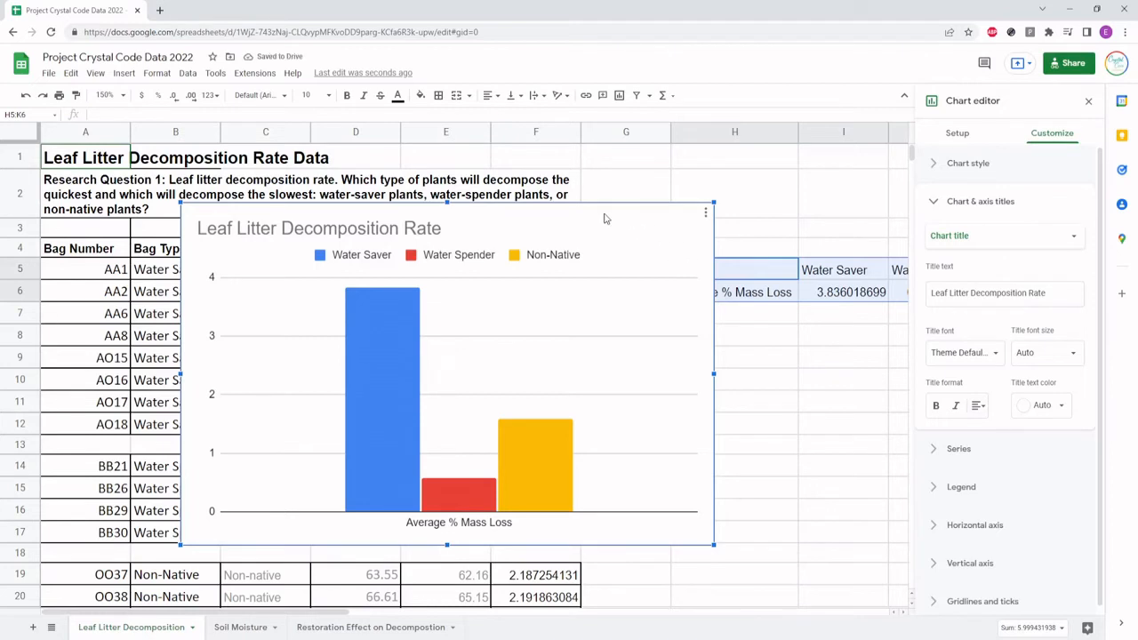
left_click_drag(607, 218, 698, 196)
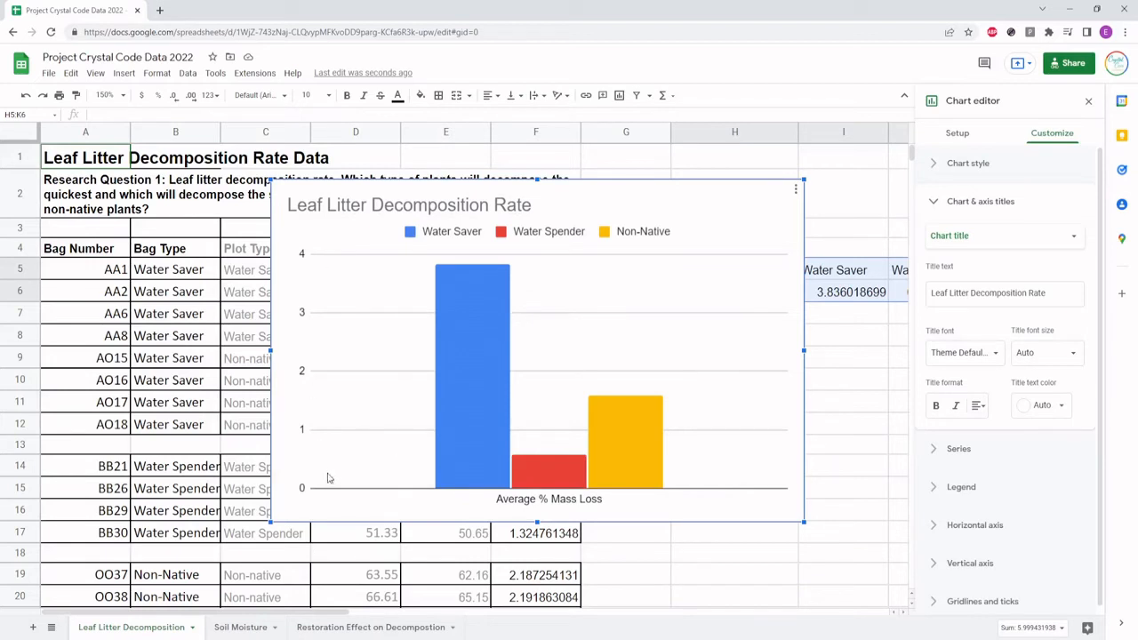
Set the chart's horizontal axis title to "Leaf Litter Bag Type"
left_click(963, 239)
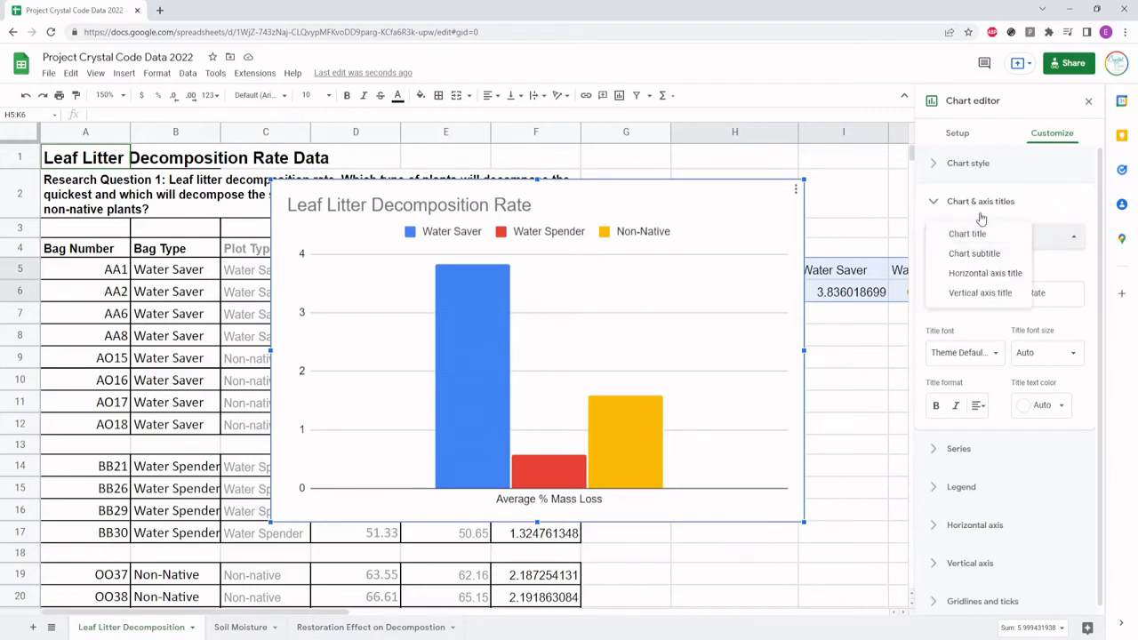
left_click(976, 275)
left_click(954, 287)
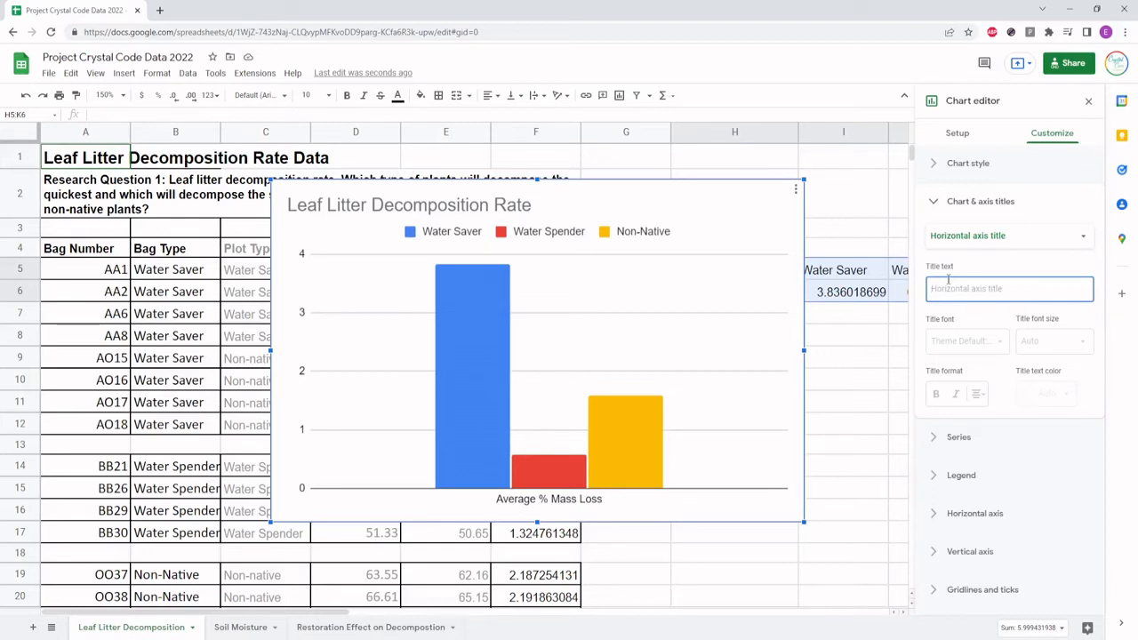
type("Le")
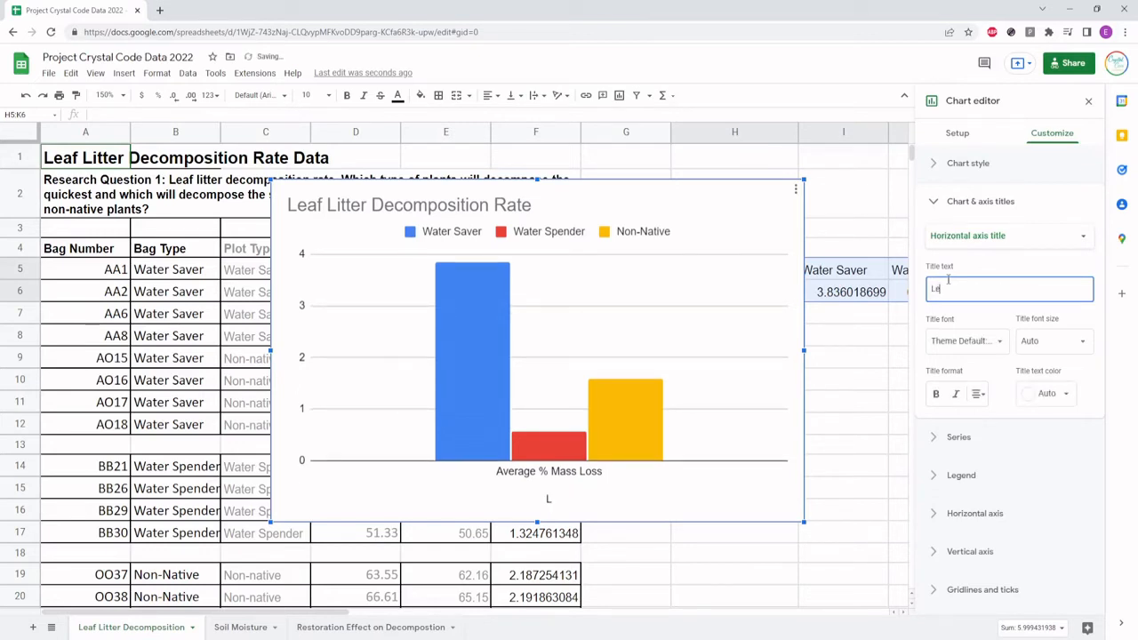
type("af Litter Bag Type")
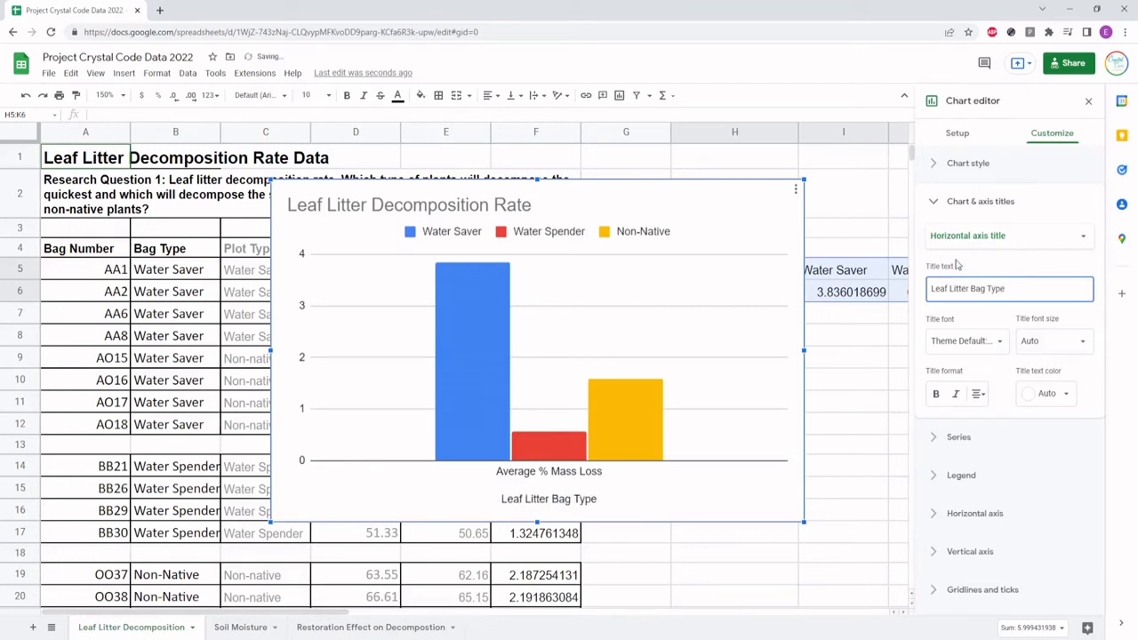
Move the chart off the averages table and examine the table's labels and values in H5:K6 for the vertical axis title
left_click(971, 235)
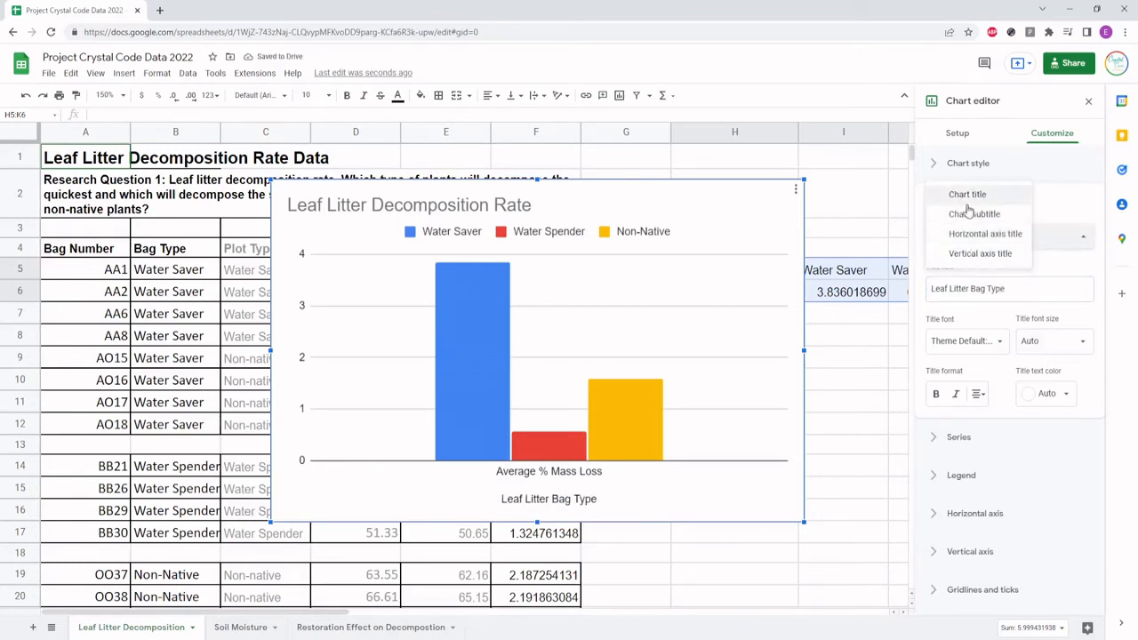
left_click(971, 254)
left_click(948, 290)
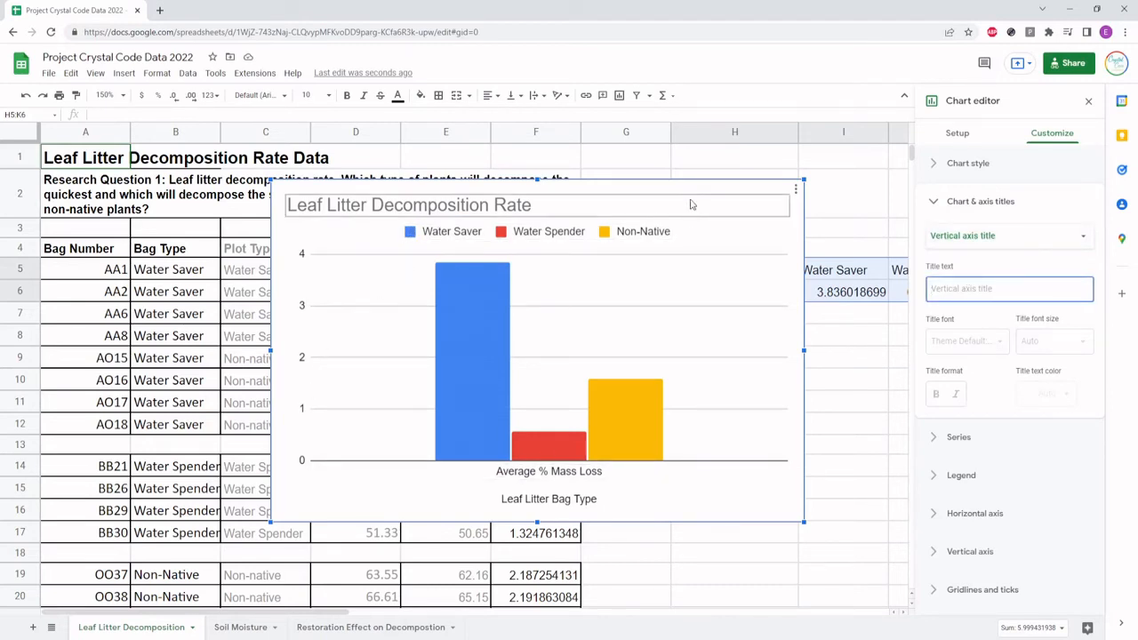
left_click_drag(676, 186, 465, 193)
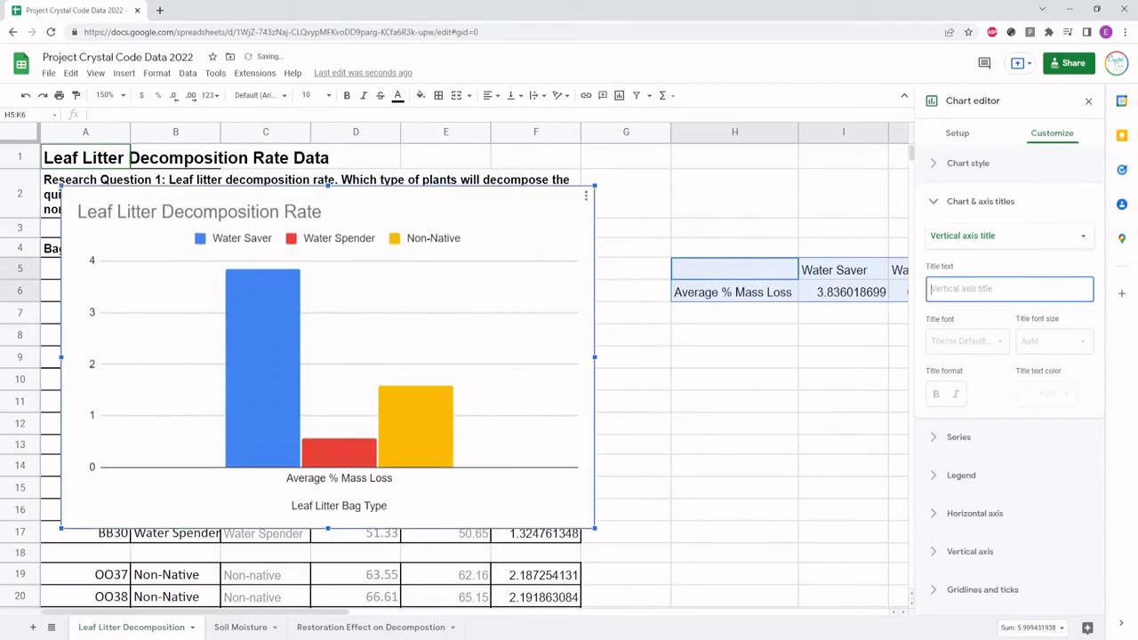
left_click(320, 604)
left_click_drag(369, 617, 387, 617)
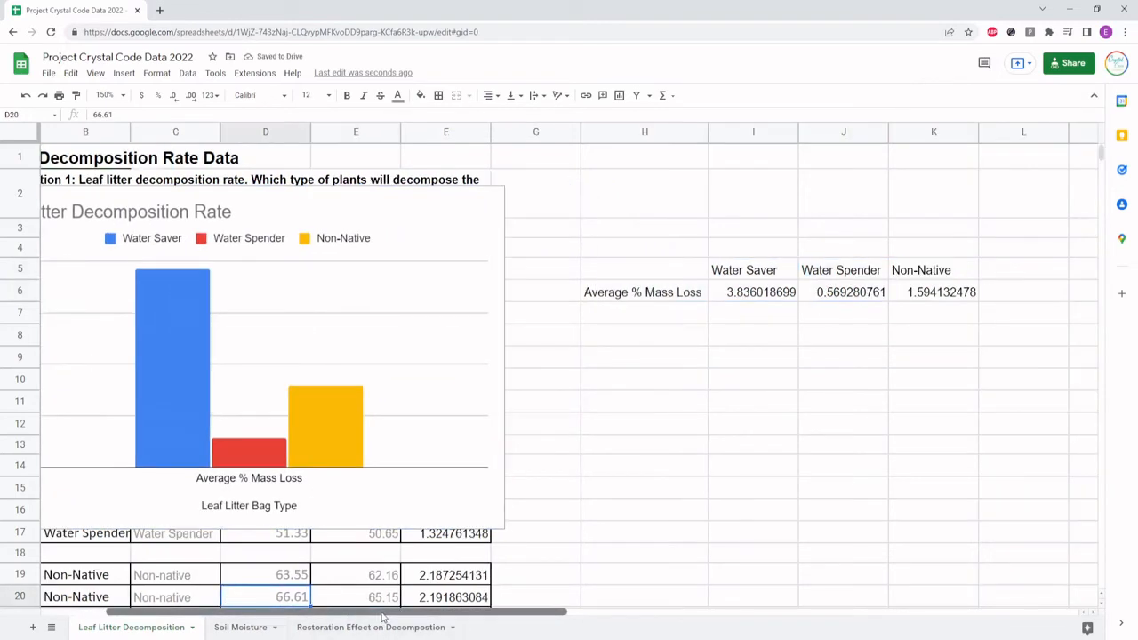
left_click(447, 215)
left_click_drag(476, 616, 457, 617)
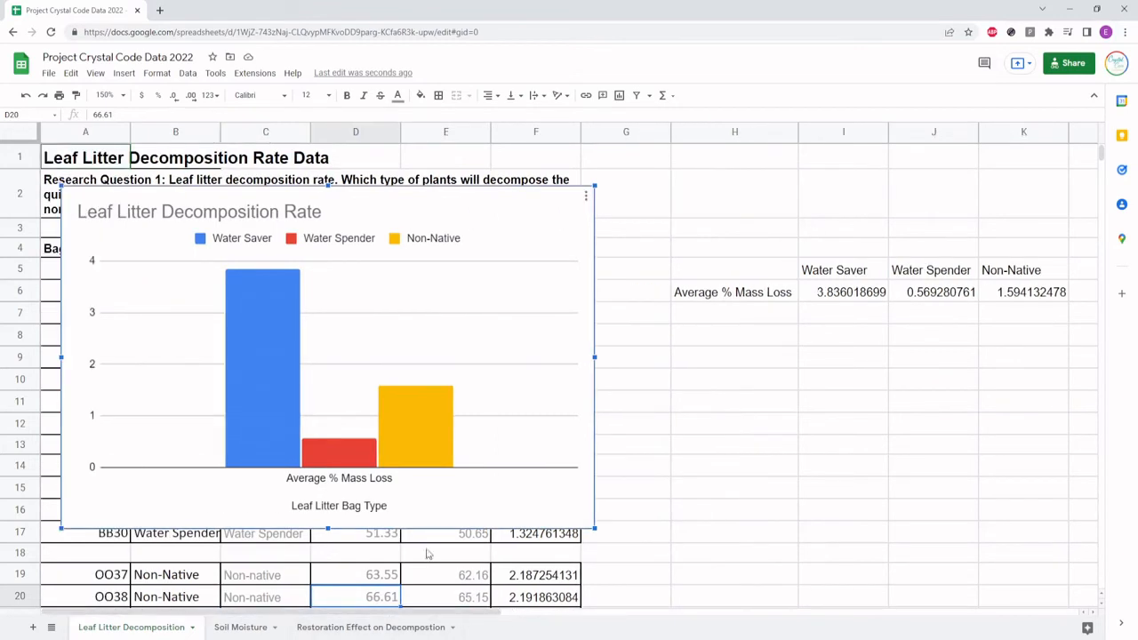
Set the chart's vertical axis title to "Average % Mass Loss"
double_click(550, 215)
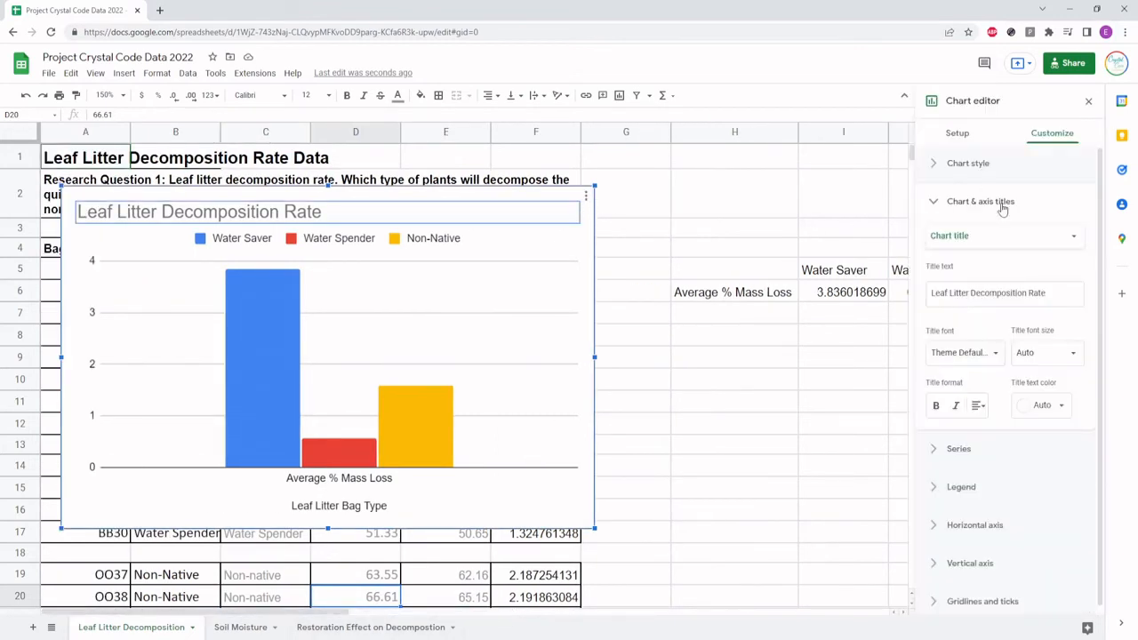
left_click(948, 238)
left_click(965, 296)
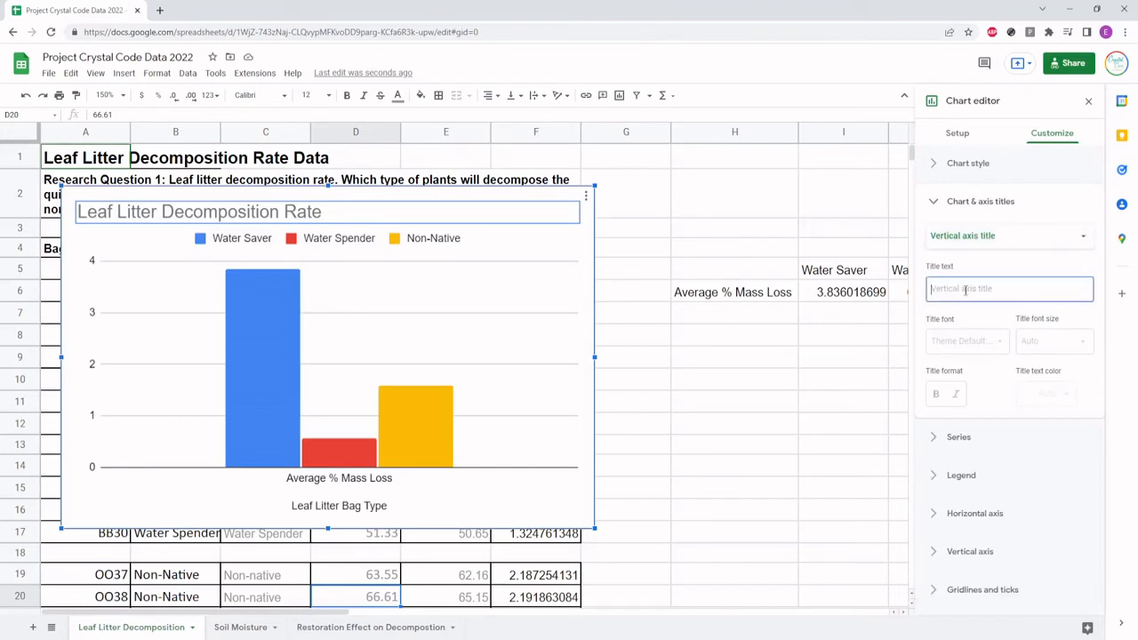
left_click(967, 289)
type("Aver")
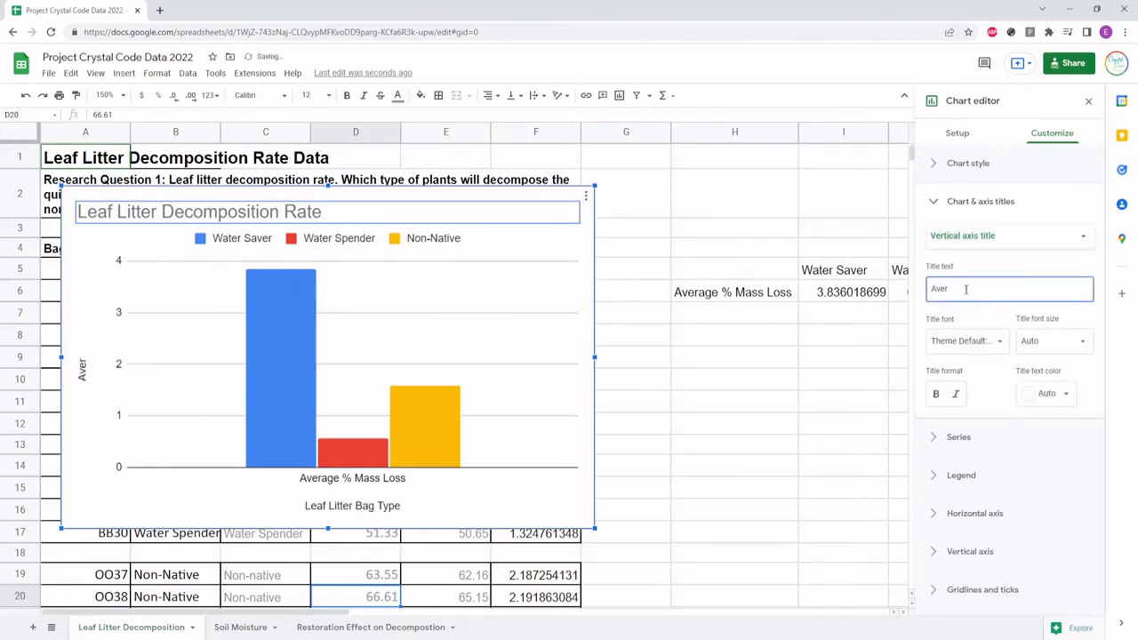
type("age % Mass Loss")
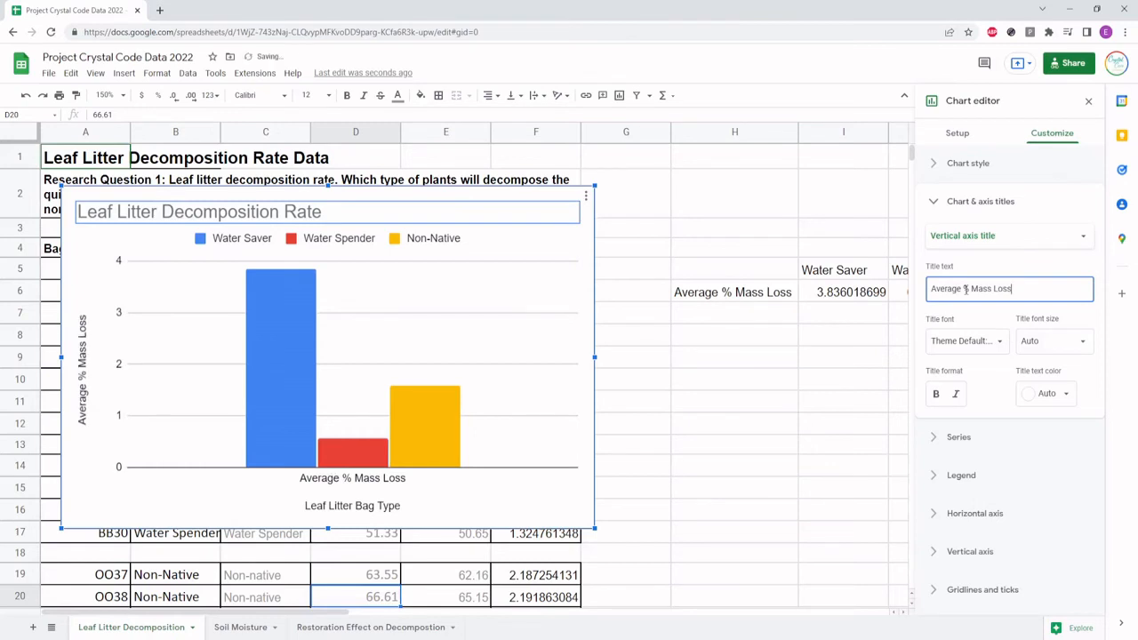
Move the chart back over columns C to H and close the chart editor
left_click(492, 247)
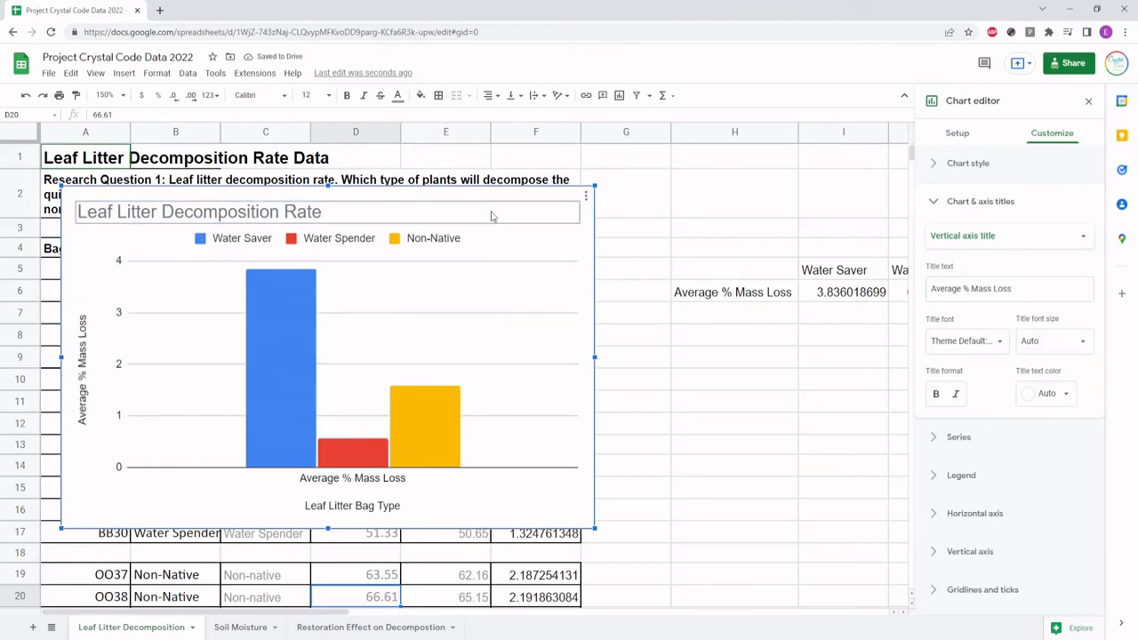
left_click_drag(509, 239, 692, 219)
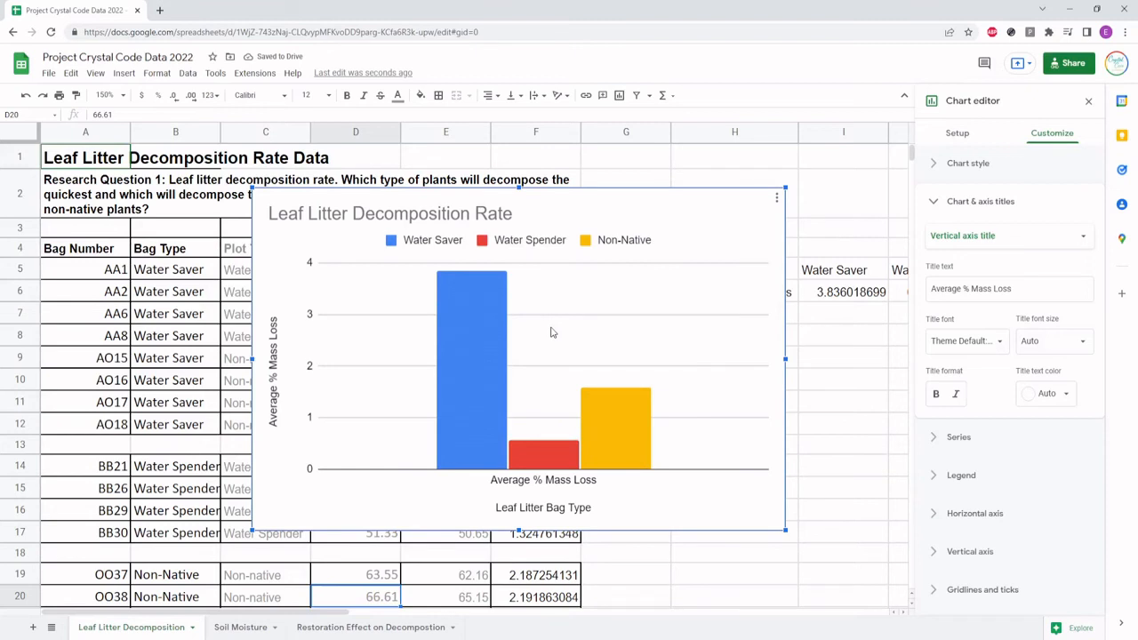
key("Escape")
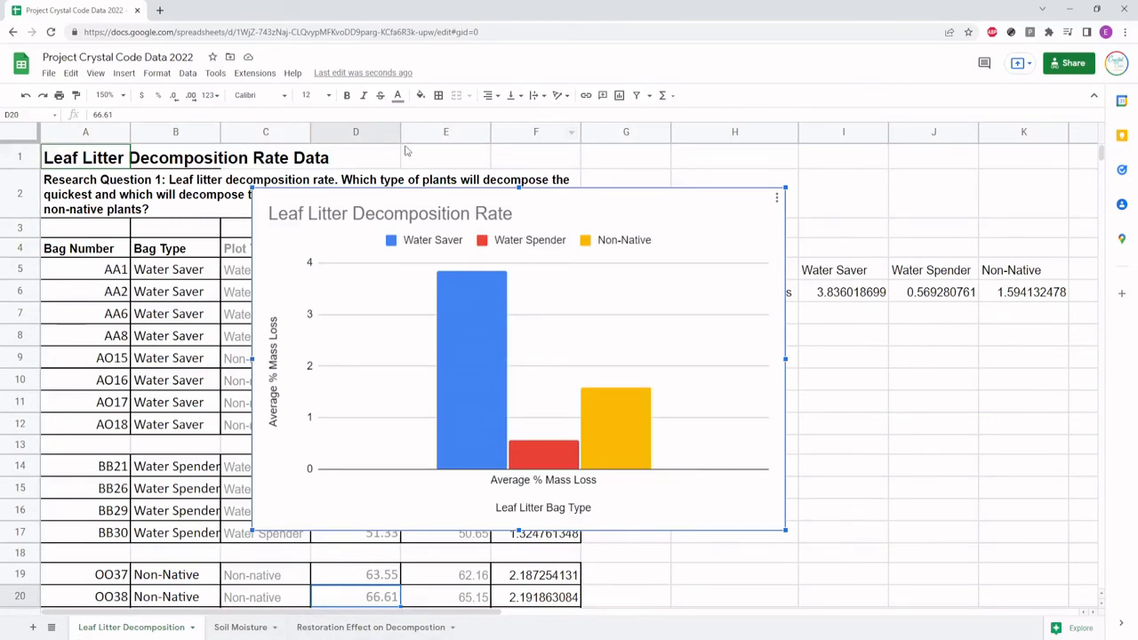
View the Soil Moisture sheet and the Restoration Effect on Decomposition sheet to examine their research questions and data
left_click(233, 627)
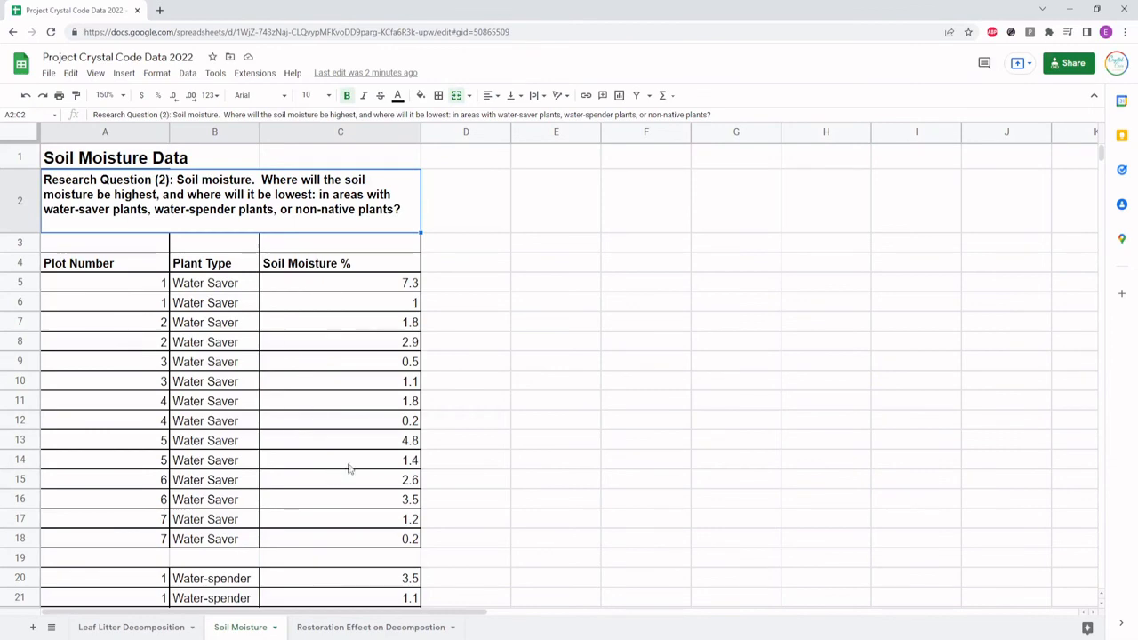
left_click(354, 630)
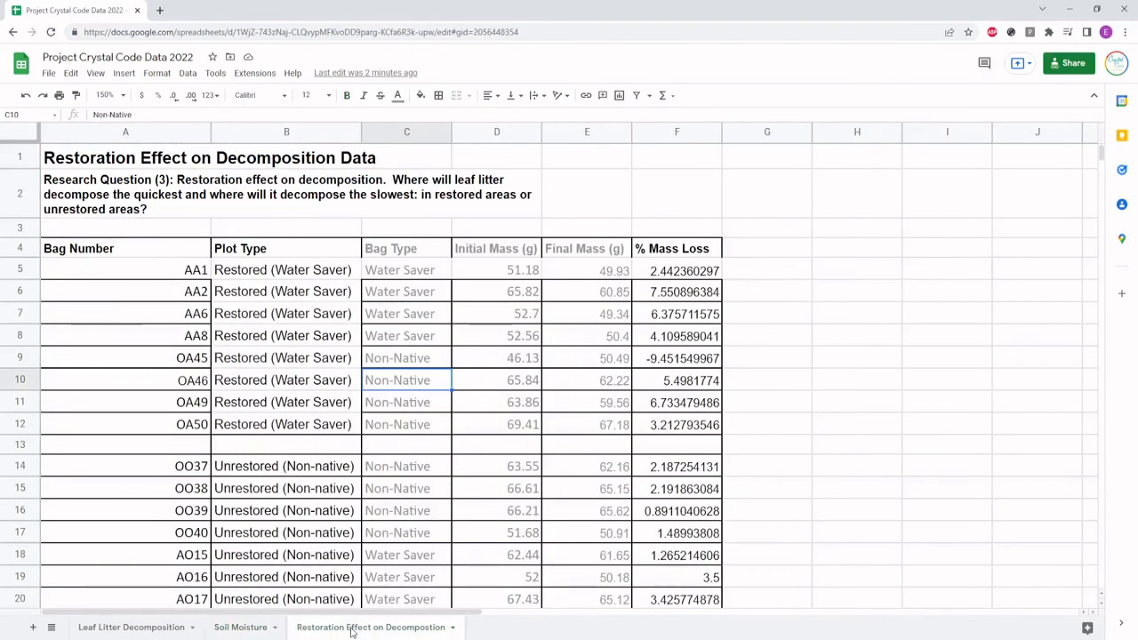